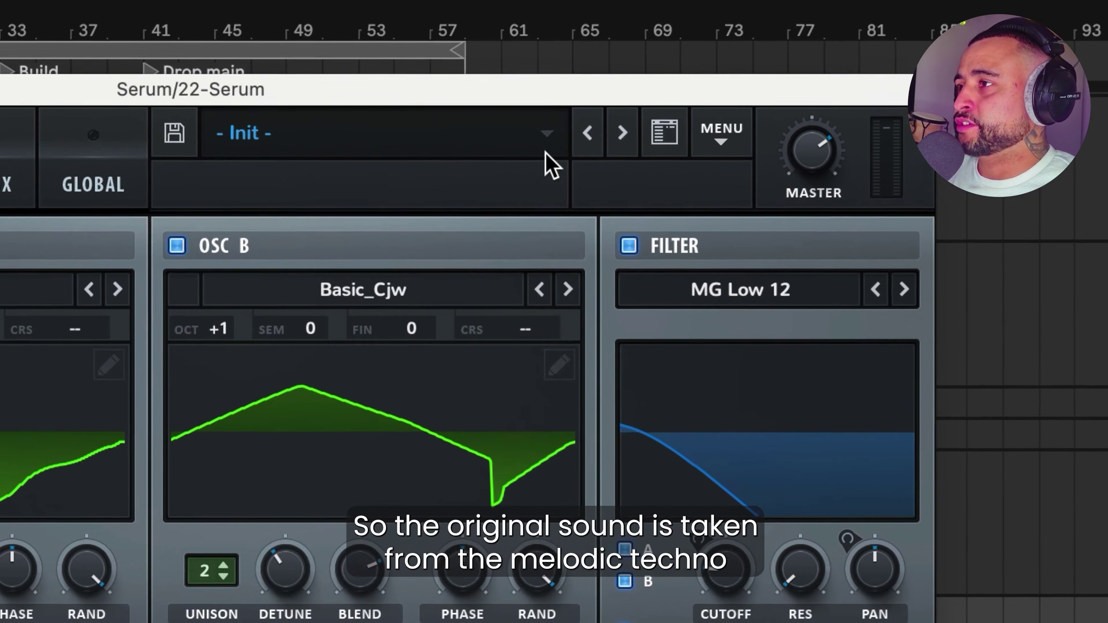
left_click(707, 81)
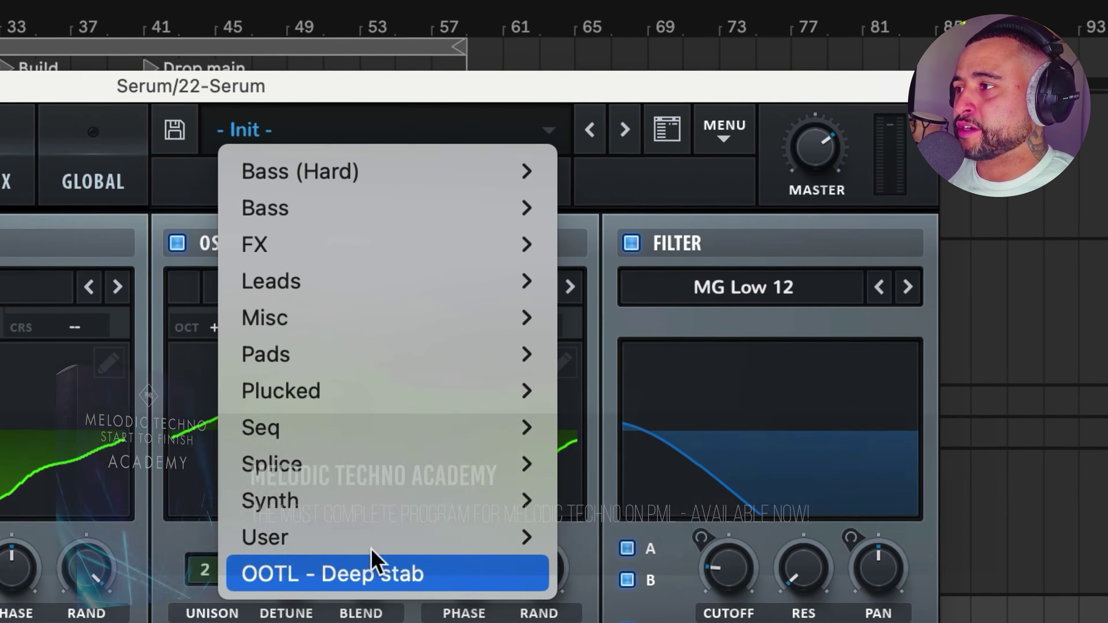
mouse_move(376, 565)
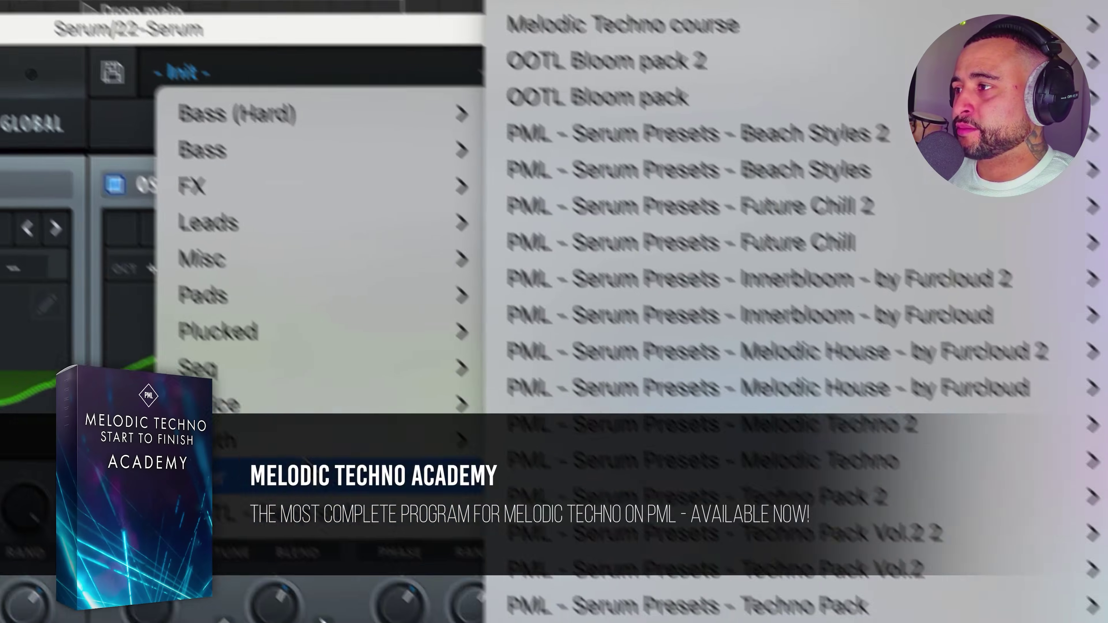
mouse_move(221, 279)
mouse_move(219, 301)
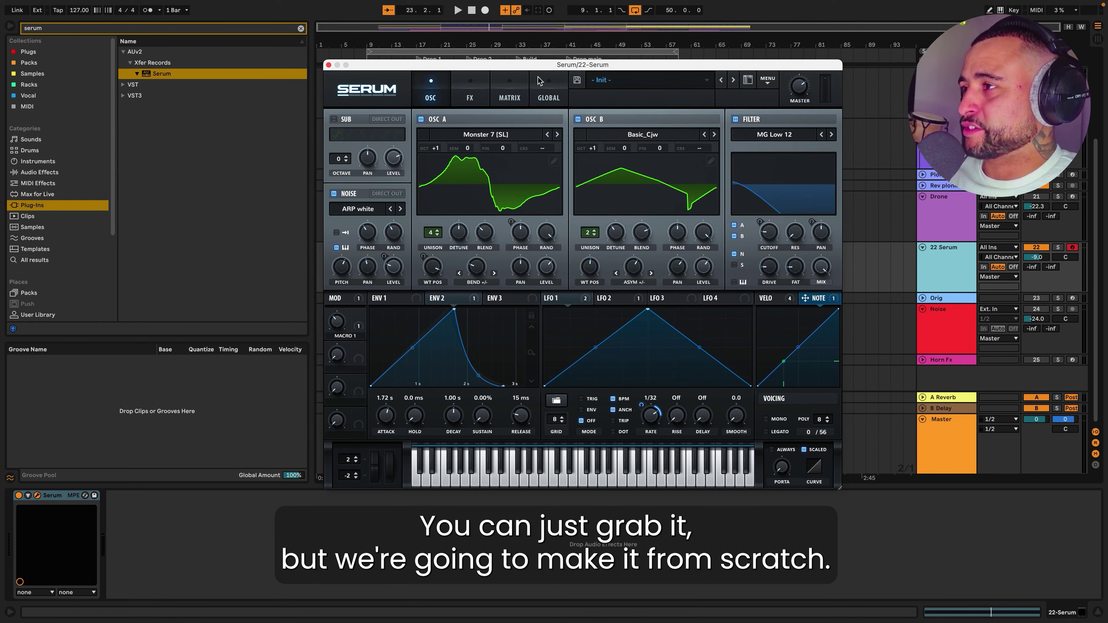
Initialize the preset and load the spectral wavetable Monster 7 [SL] into oscillator A.
left_click(764, 81)
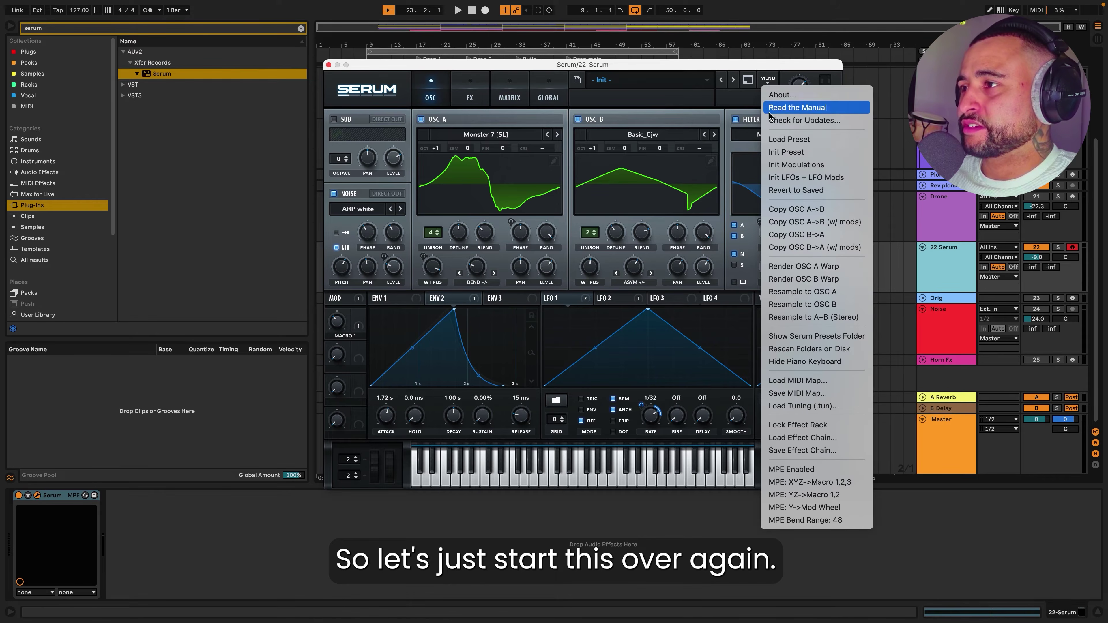
left_click(781, 153)
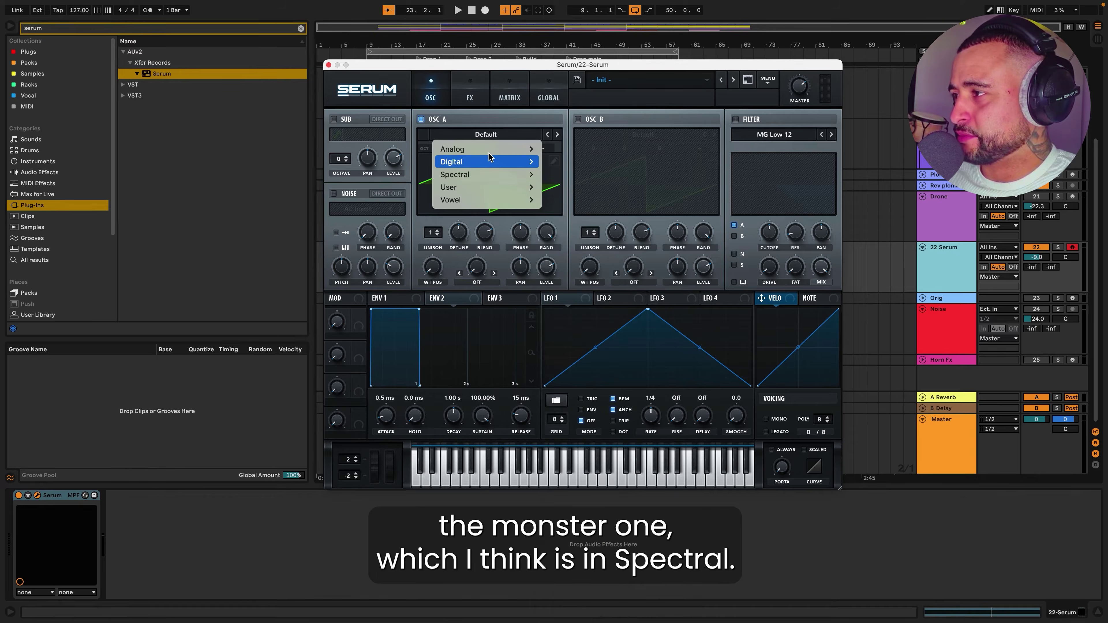
mouse_move(502, 175)
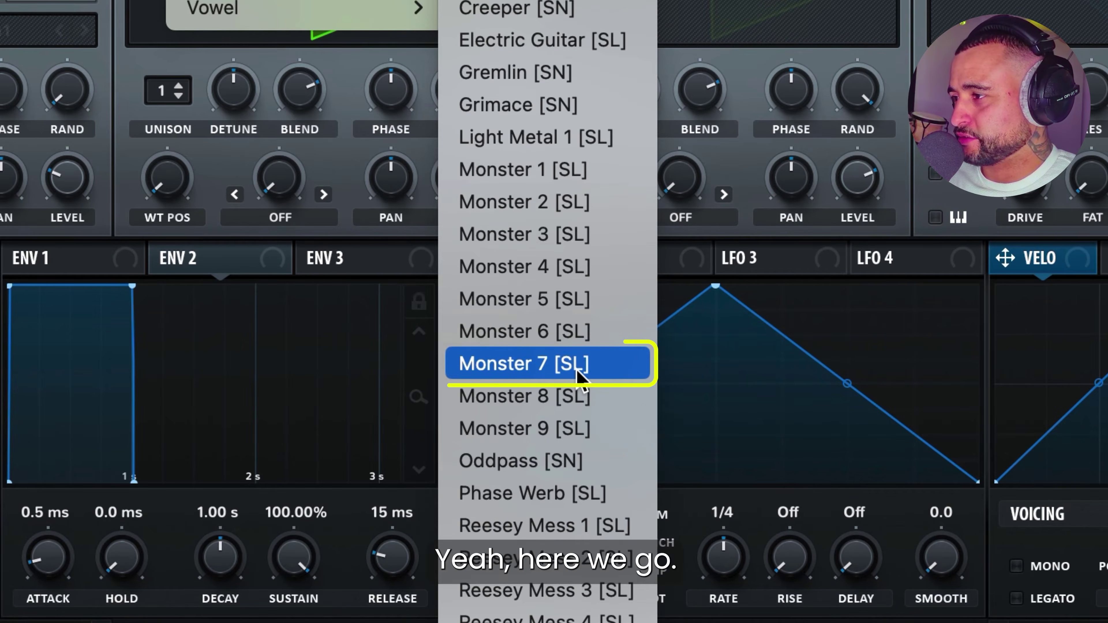
left_click(578, 372)
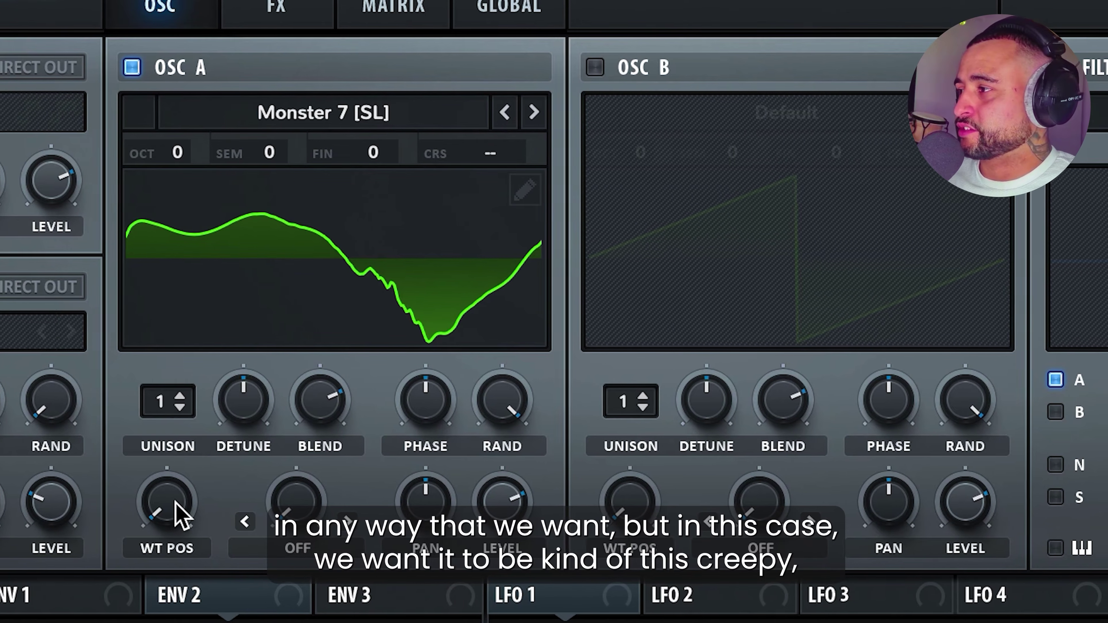
Raise oscillator A's wavetable position all the way up and set its unison to 4 voices.
left_click_drag(172, 522, 173, 475)
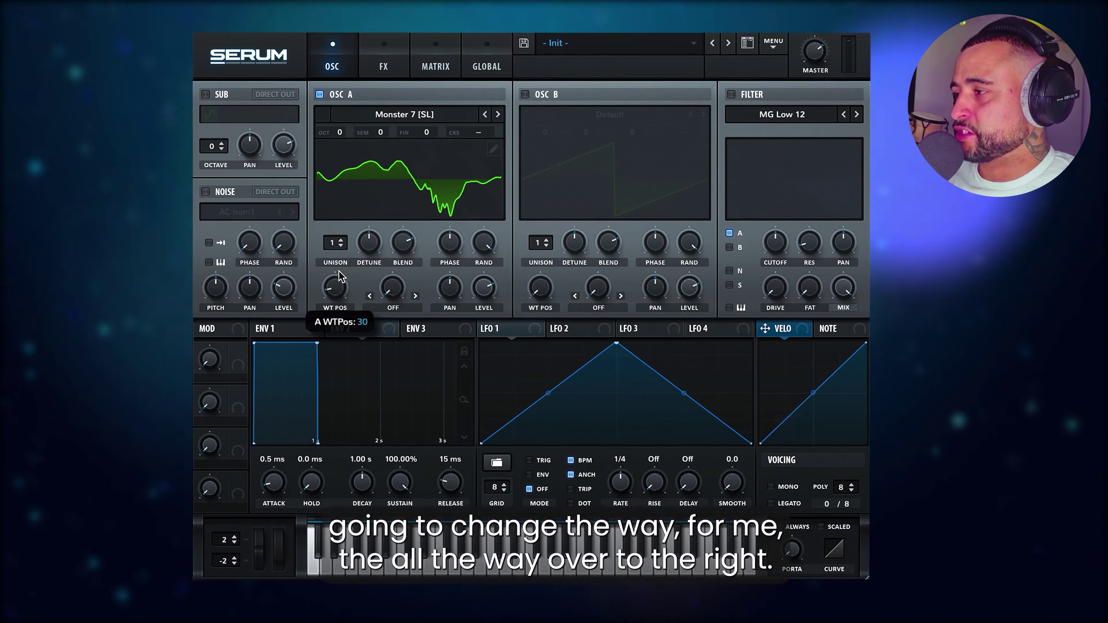
left_click_drag(339, 276, 342, 229)
left_click_drag(354, 161, 366, 228)
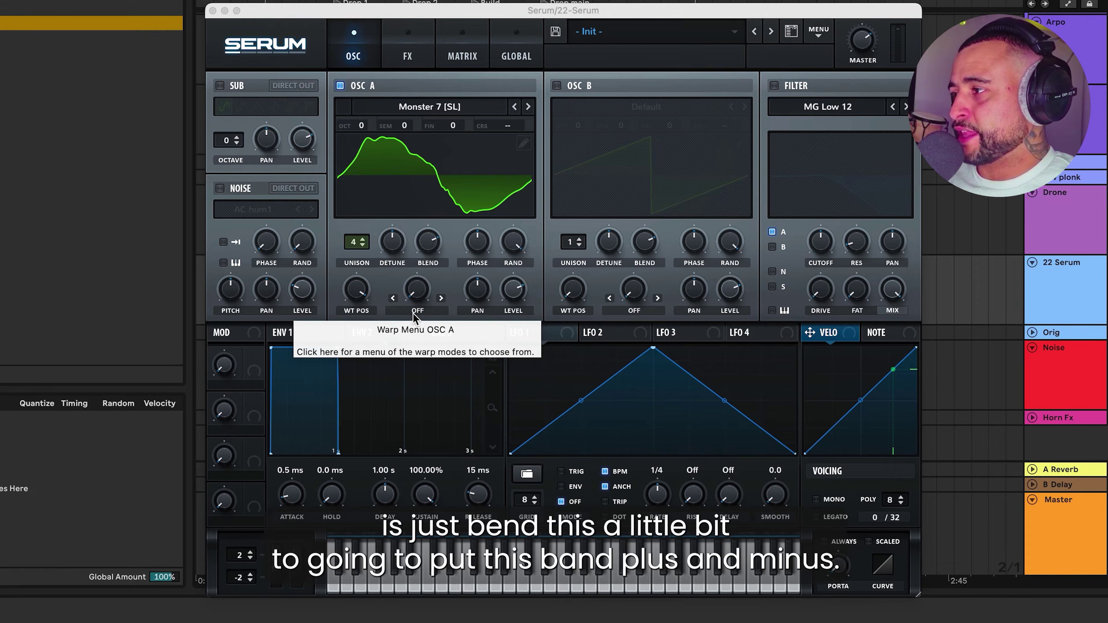
Give oscillator A a slight Bend +/- warp and transpose it up one octave.
left_click(412, 307)
left_click(437, 435)
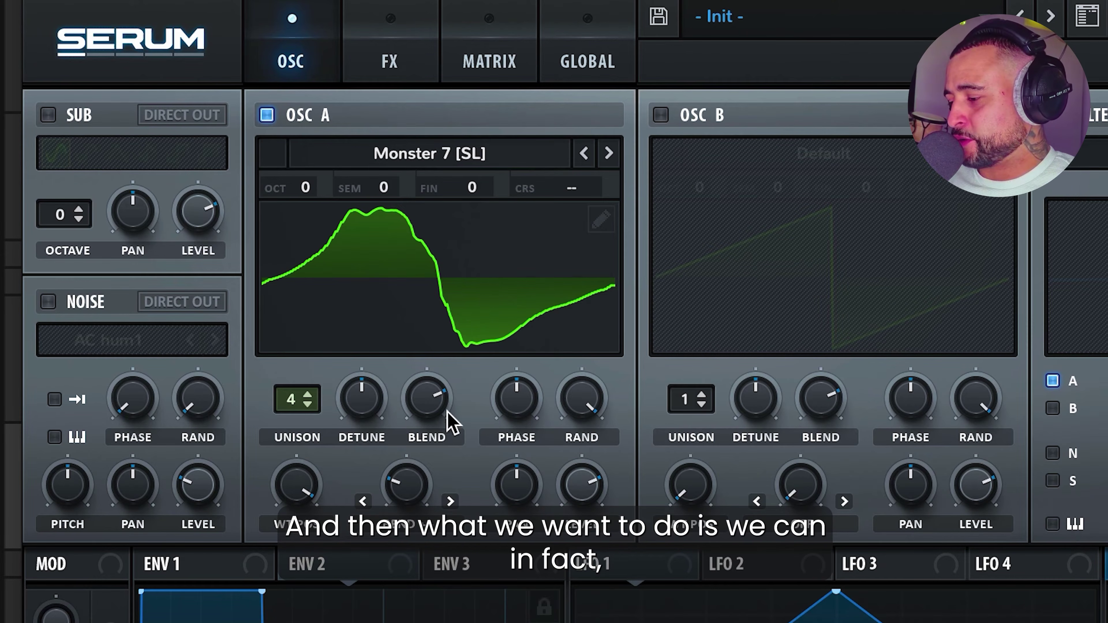
left_click_drag(522, 395, 520, 390)
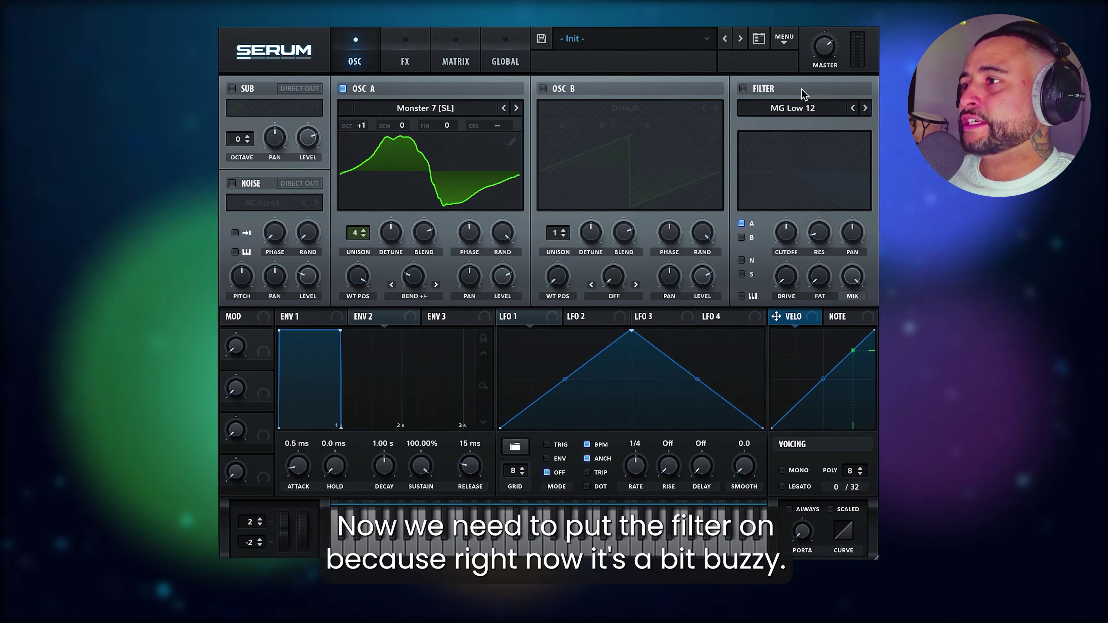
Enable the MG Low 12 filter and oscillator B, with oscillator B one octave up on the analog Basic_Cjw wavetable and routed through the filter.
left_click(743, 88)
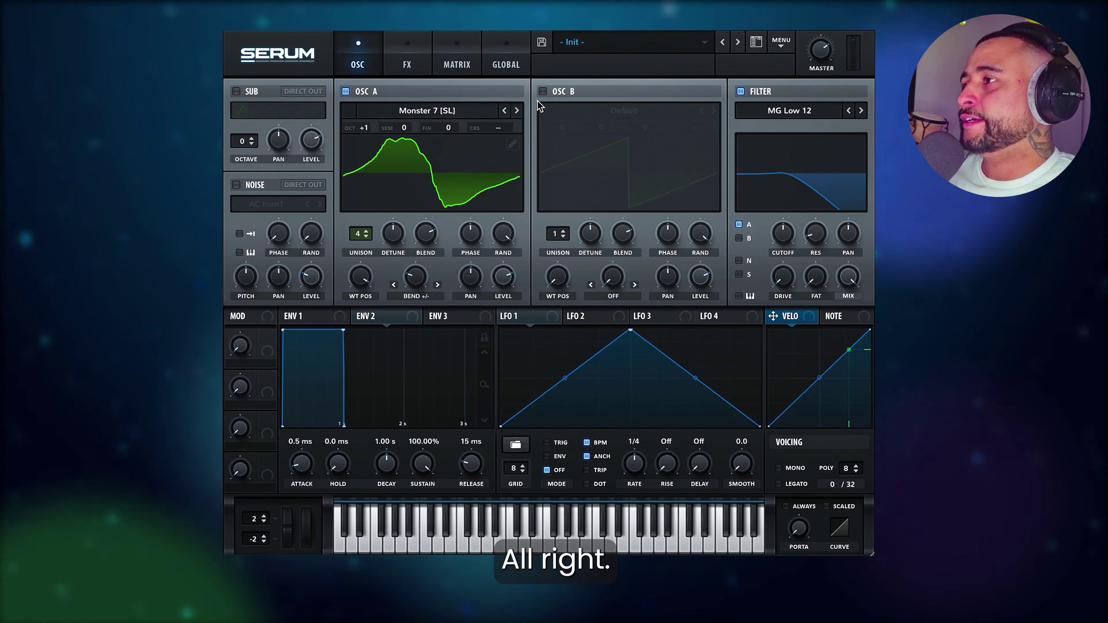
left_click(543, 93)
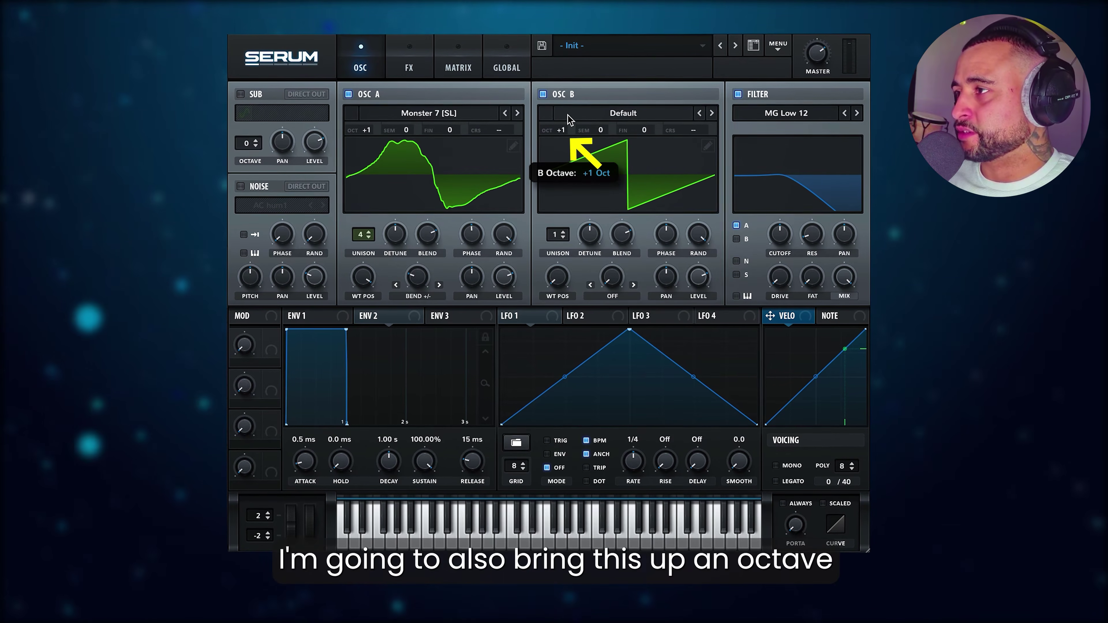
left_click(661, 117)
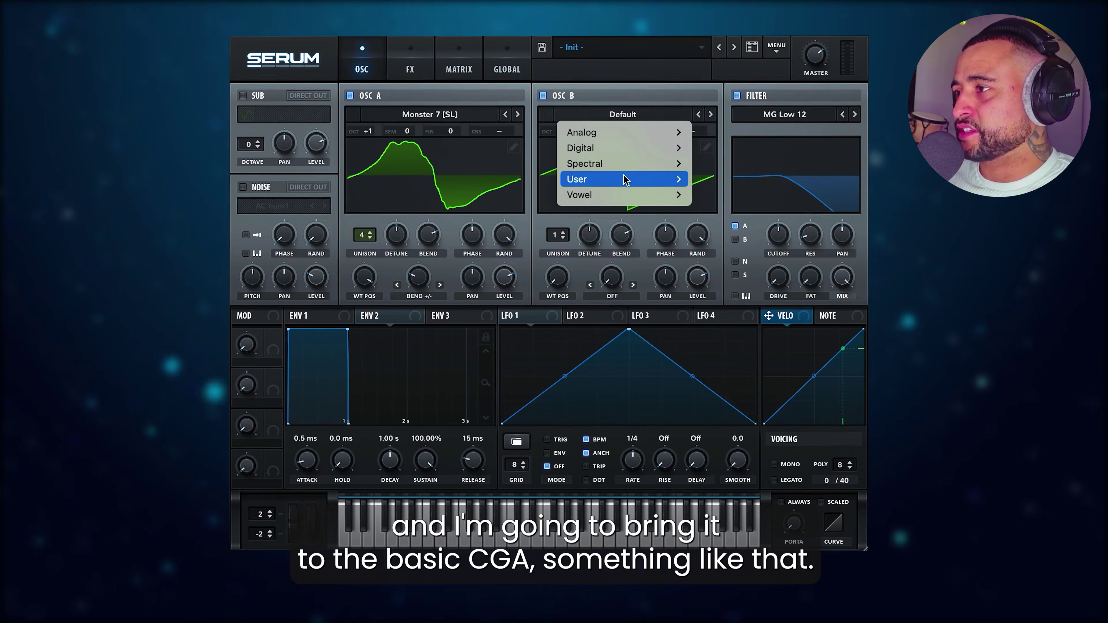
mouse_move(622, 138)
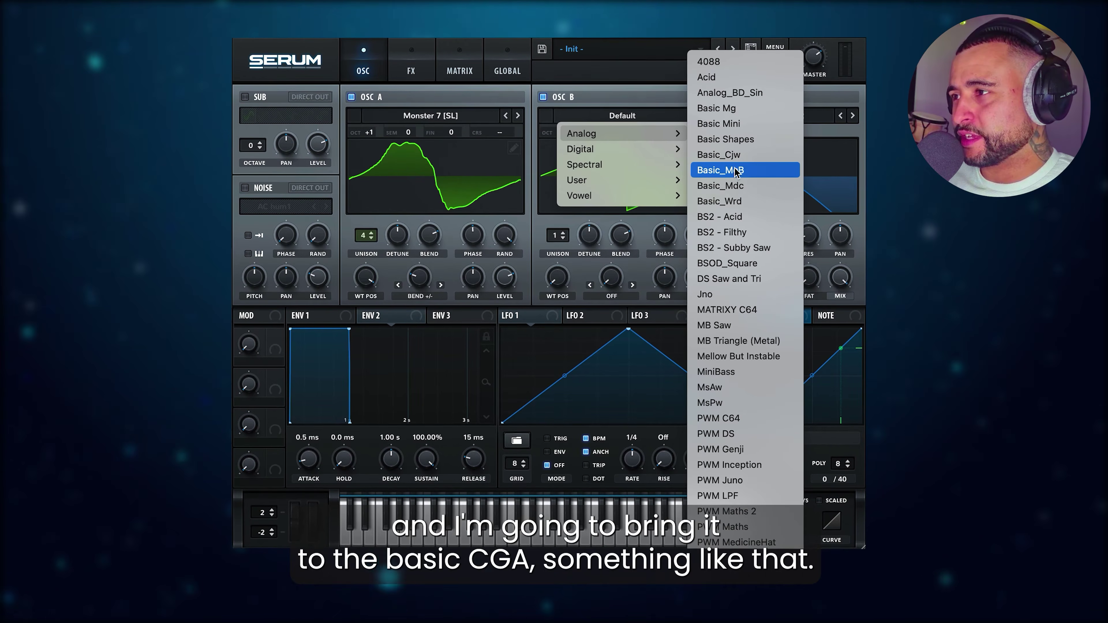
left_click(732, 154)
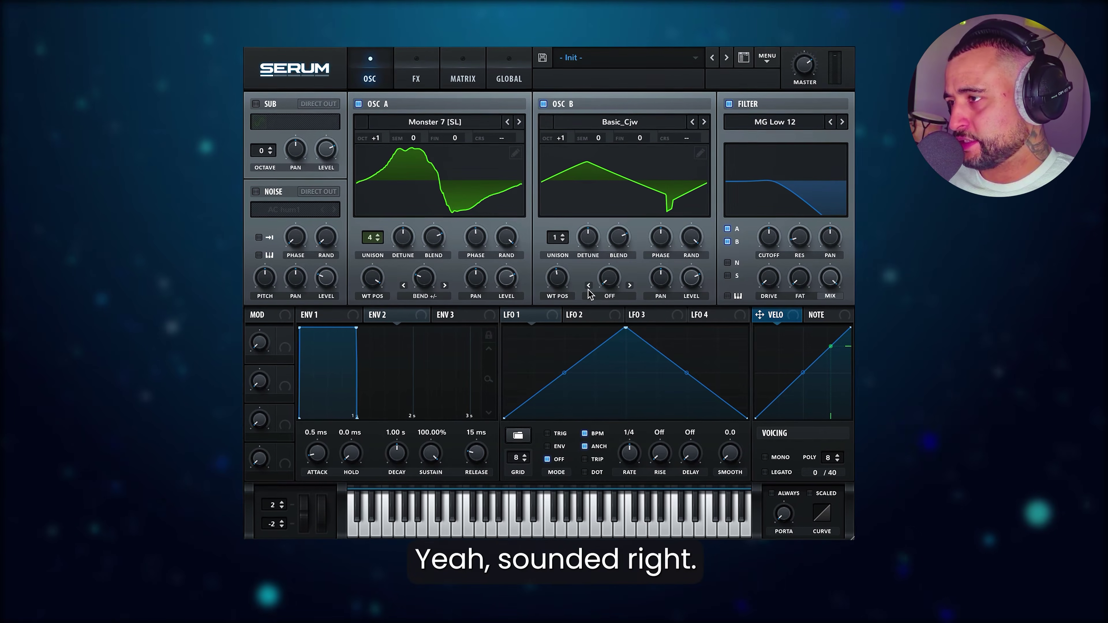
Set oscillator B's warp mode to Asym +/- with 2 unison voices, and reduce its unison detune and blend.
left_click(609, 298)
left_click(633, 459)
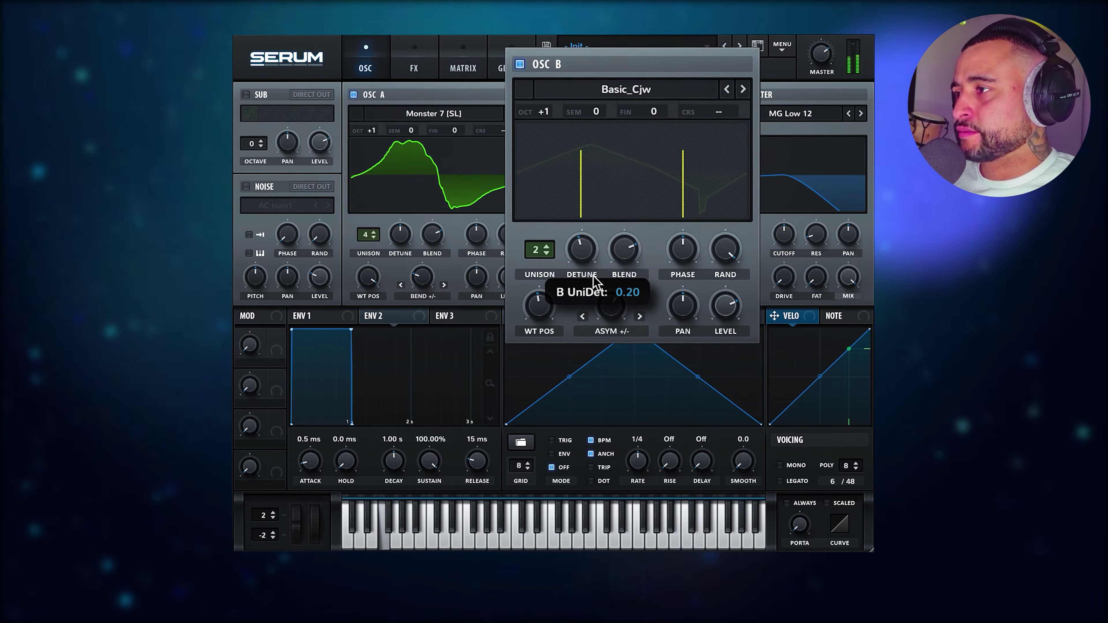
left_click_drag(593, 276, 597, 311)
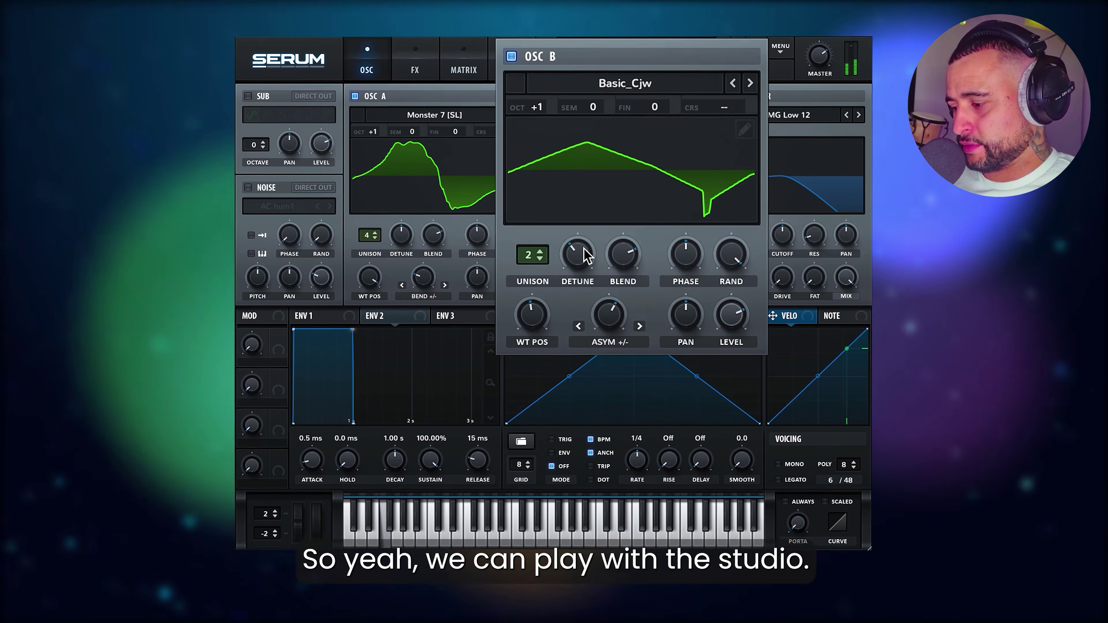
left_click_drag(586, 250, 632, 320)
left_click_drag(623, 250, 624, 227)
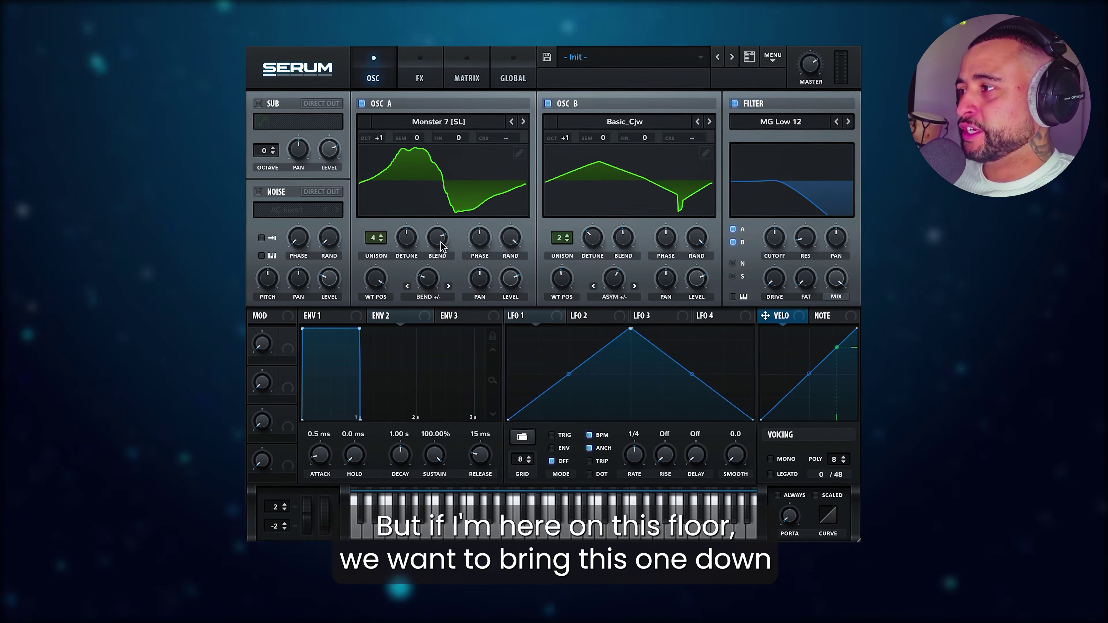
Compare low and high unison blend on oscillator A and settle slightly below the midpoint, at about 43.
left_click_drag(442, 246, 444, 274)
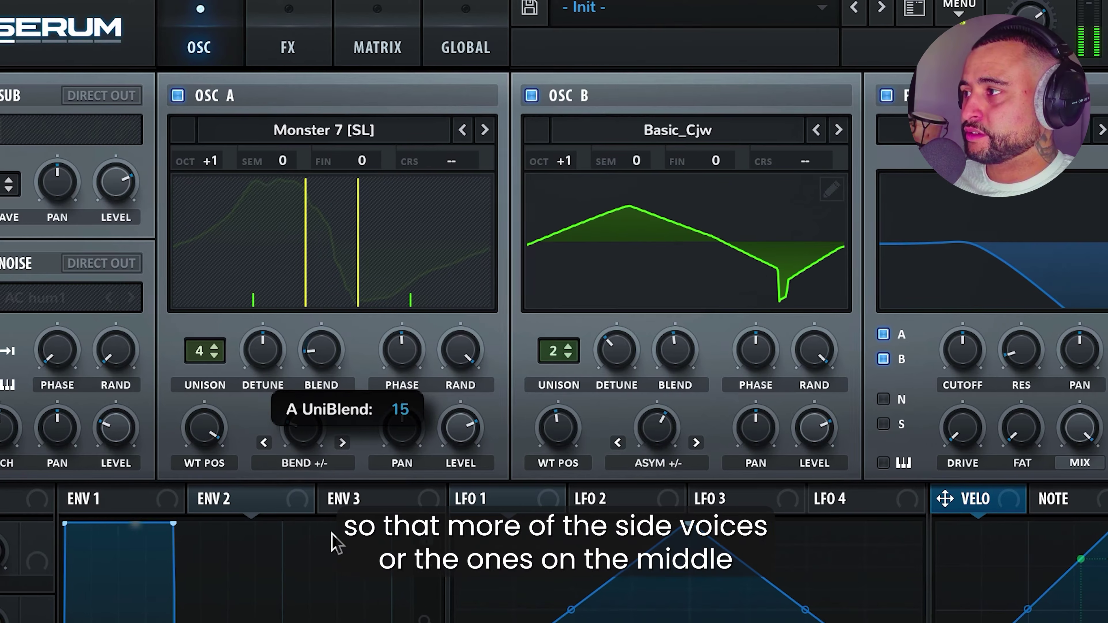
left_click_drag(334, 540, 330, 258)
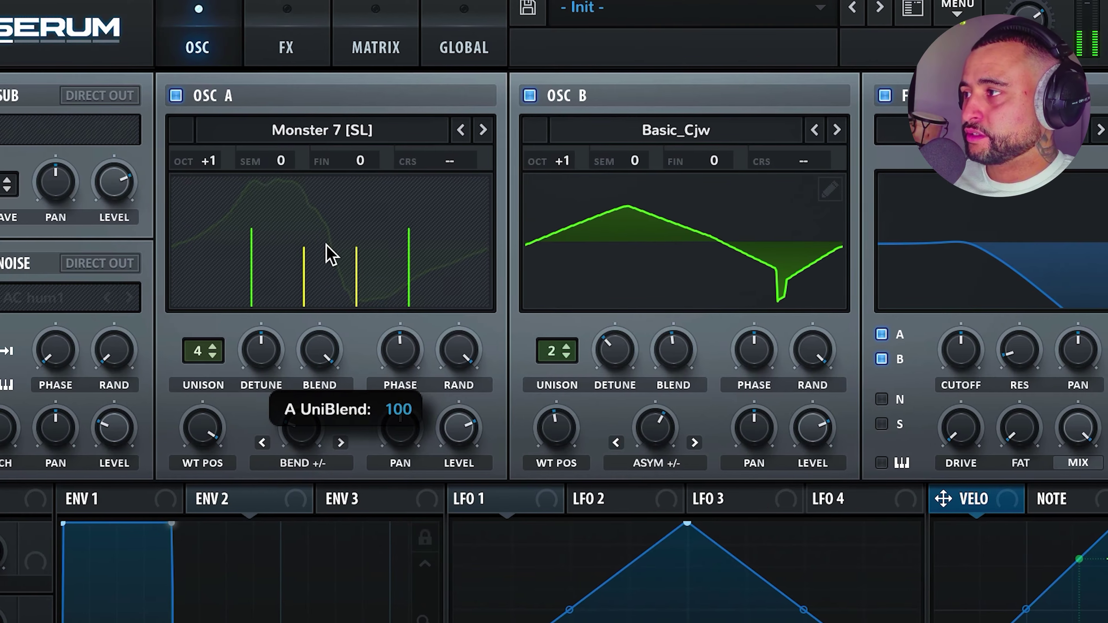
left_click_drag(325, 359, 321, 476)
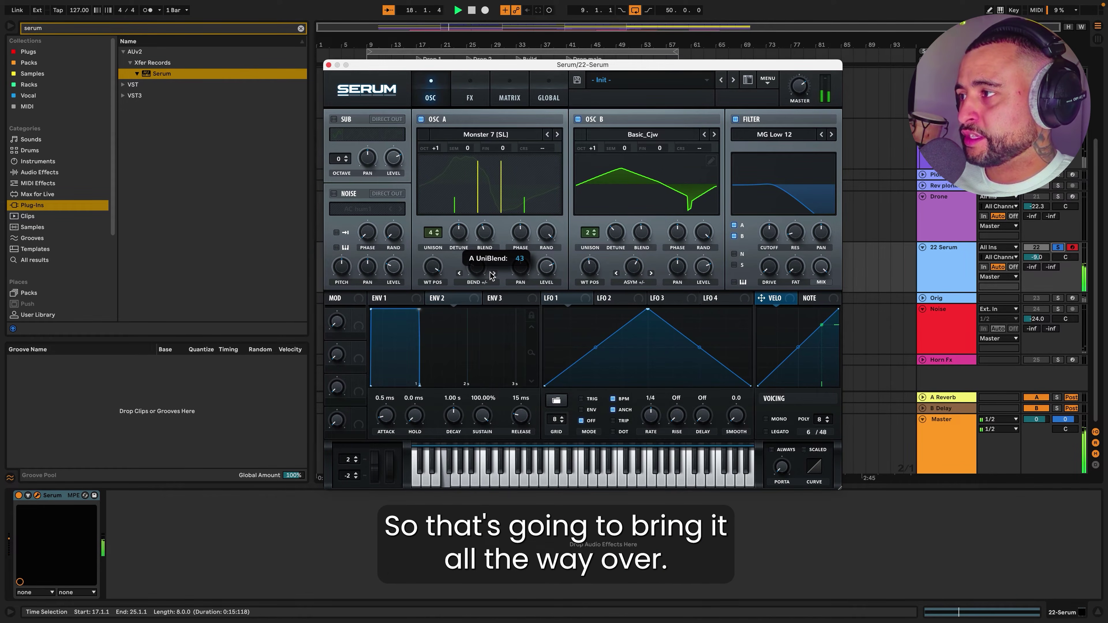
left_click_drag(492, 275, 492, 264)
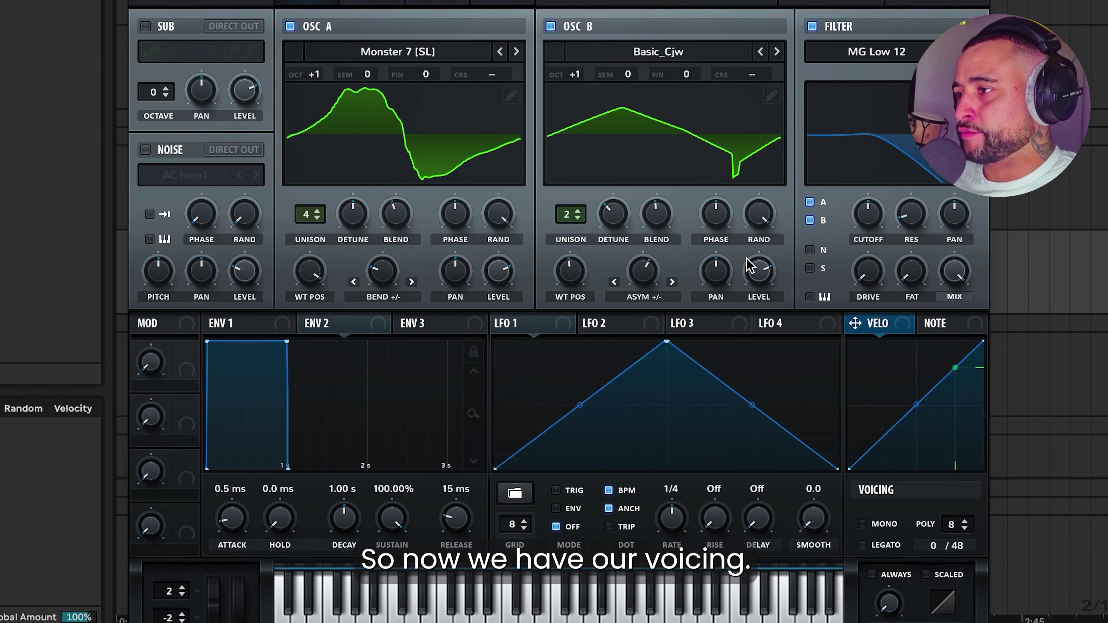
Lower oscillator B's level to about 57% and add a little drive and fat to the filter.
left_click_drag(747, 254, 759, 287)
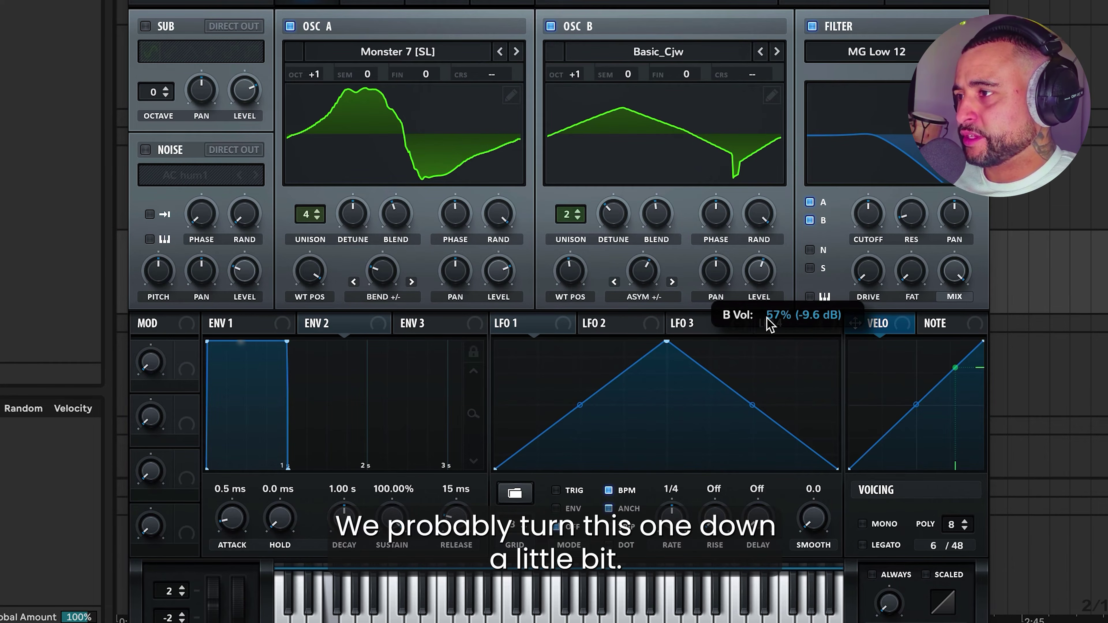
left_click_drag(769, 334, 769, 334)
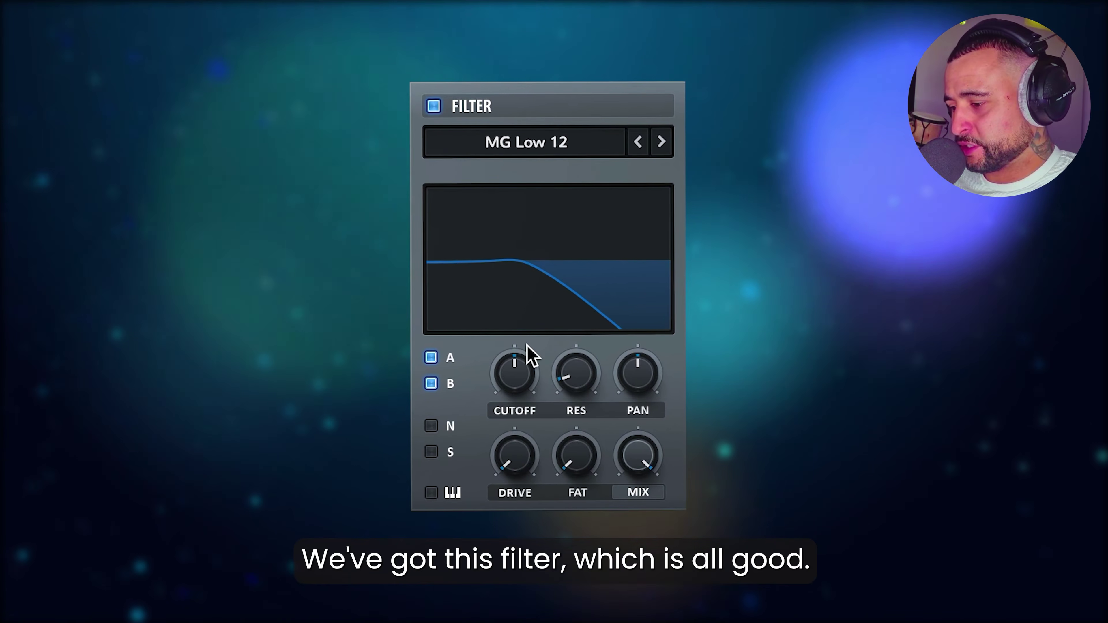
left_click_drag(506, 462, 499, 422)
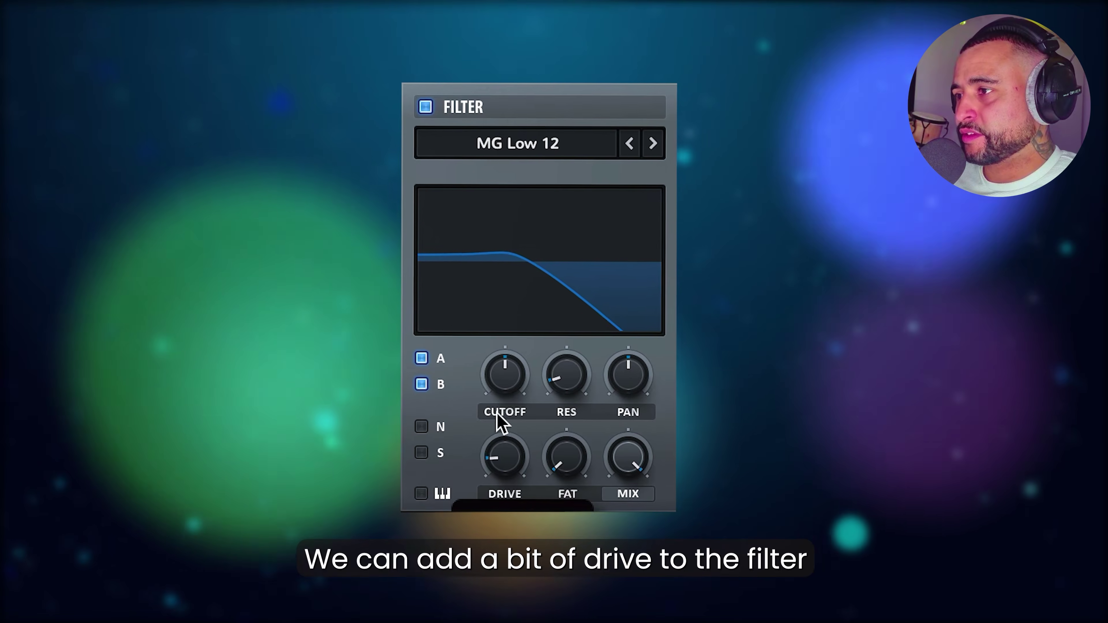
left_click_drag(572, 485, 571, 441)
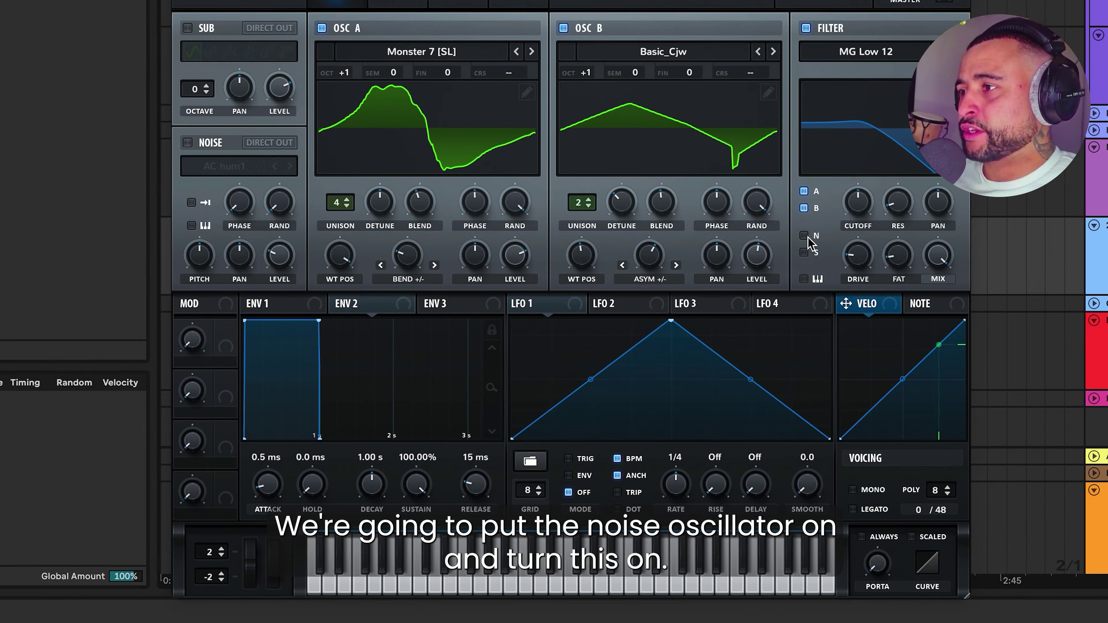
Turn on the noise oscillator through the filter and load the ARP white noise sample with pitch key tracking.
left_click(805, 236)
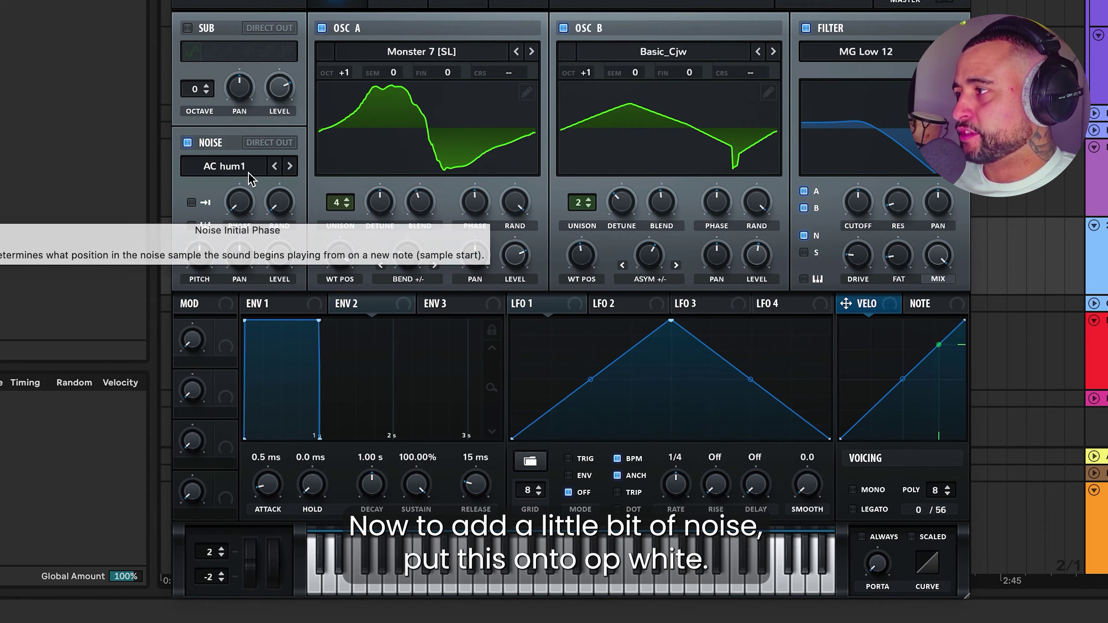
left_click(224, 167)
mouse_move(210, 184)
left_click(336, 243)
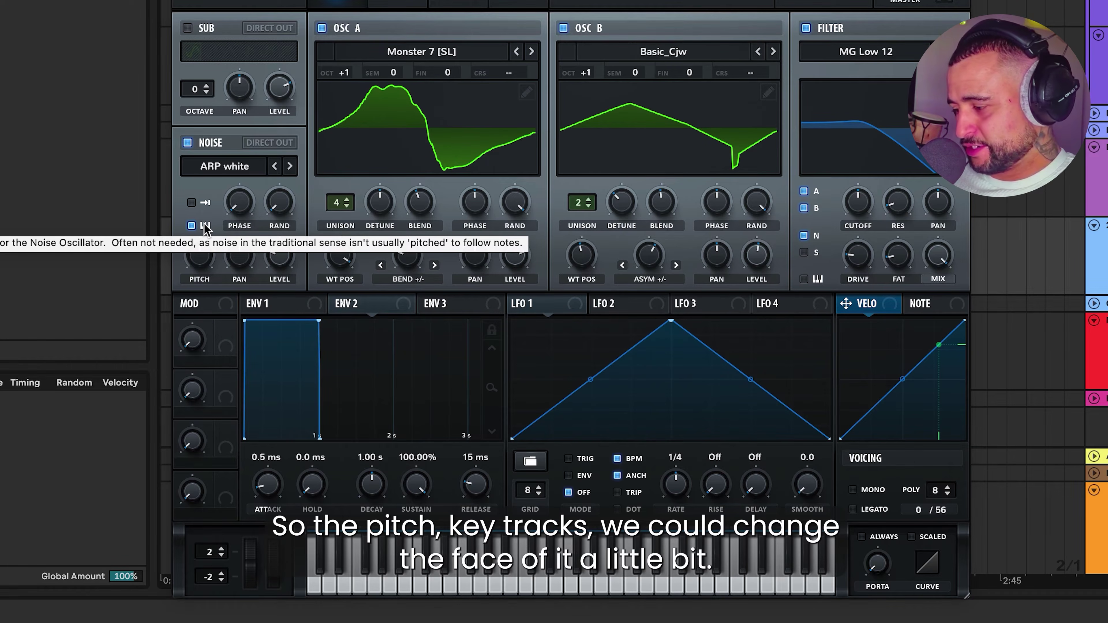
Raise the noise oscillator's phase, random phase and pitch, and open the filter cutoff slightly.
left_click_drag(239, 202, 243, 137)
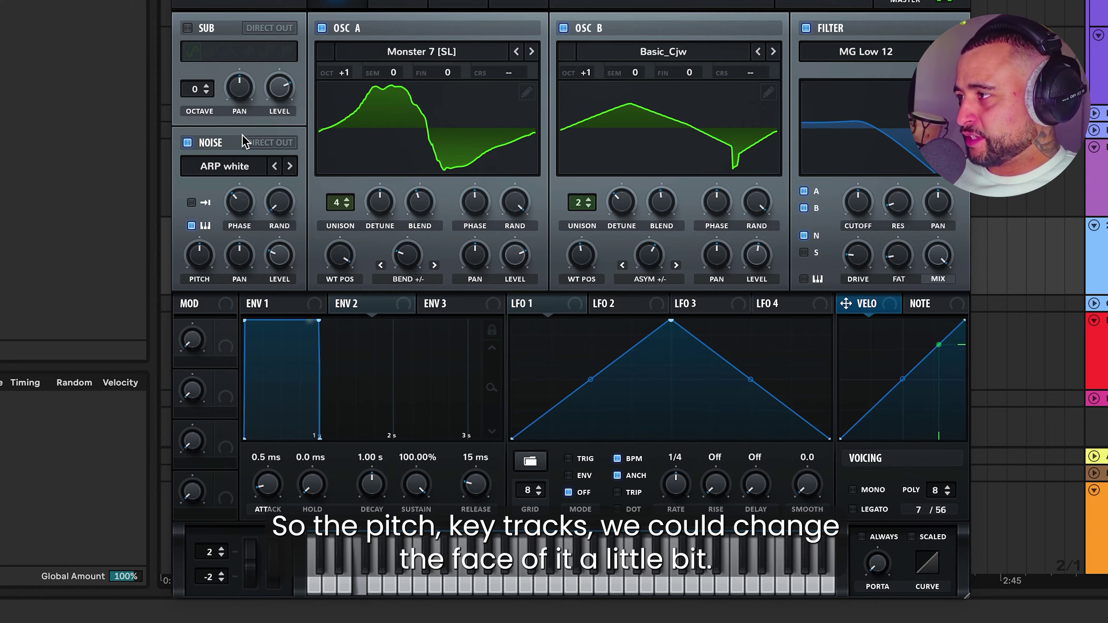
left_click_drag(279, 209, 281, 146)
left_click_drag(858, 202, 866, 170)
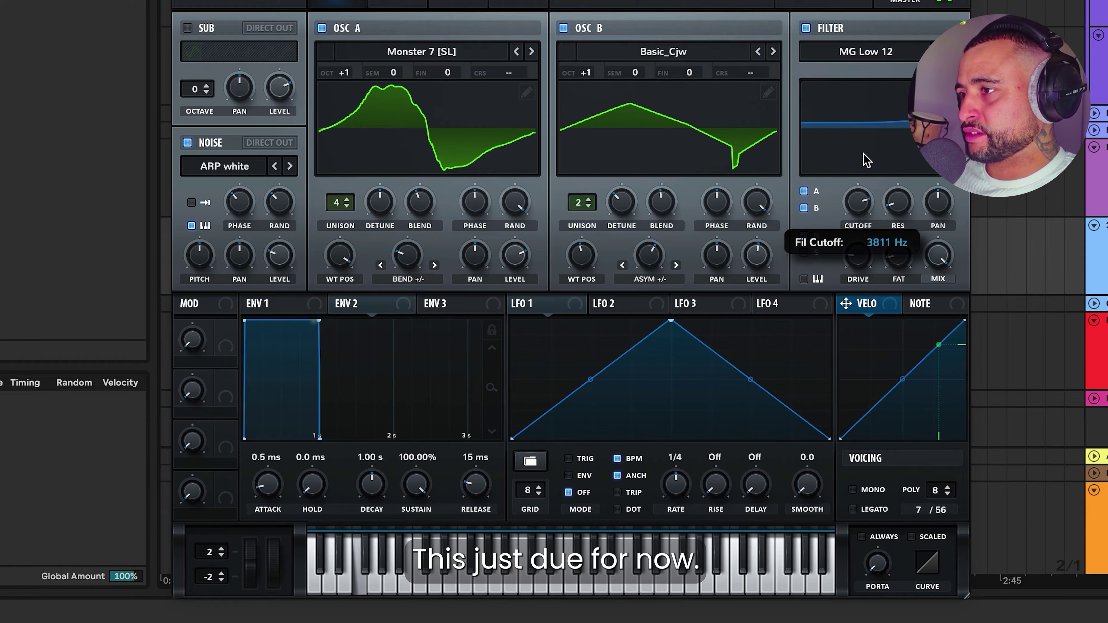
left_click_drag(864, 170, 863, 171)
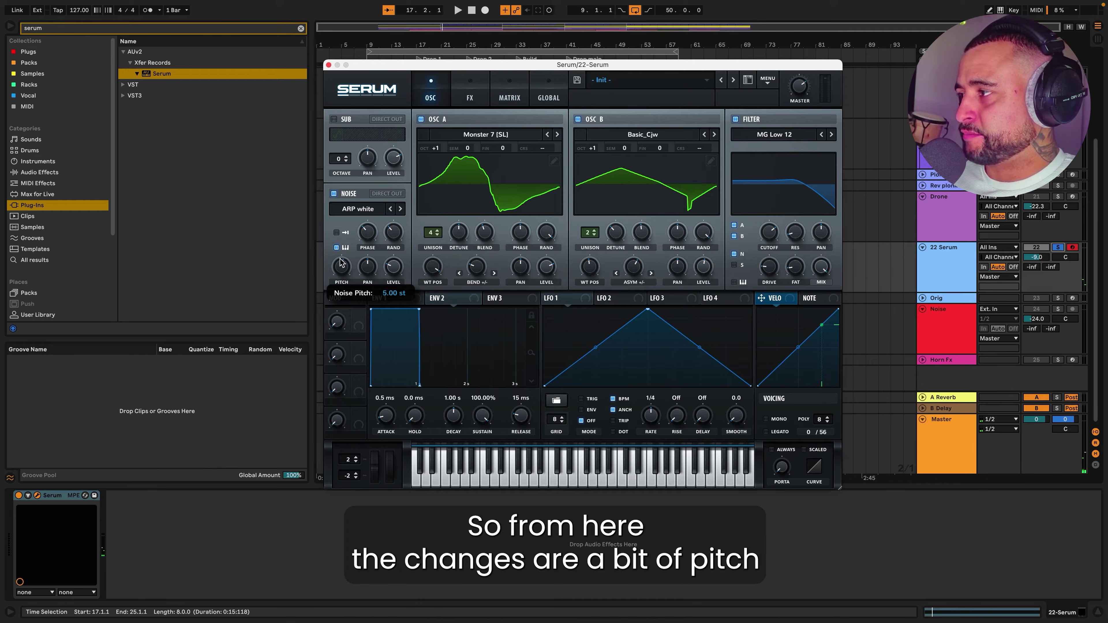
mouse_move(341, 249)
left_mouse_down()
mouse_move(343, 232)
mouse_move(345, 258)
left_mouse_up()
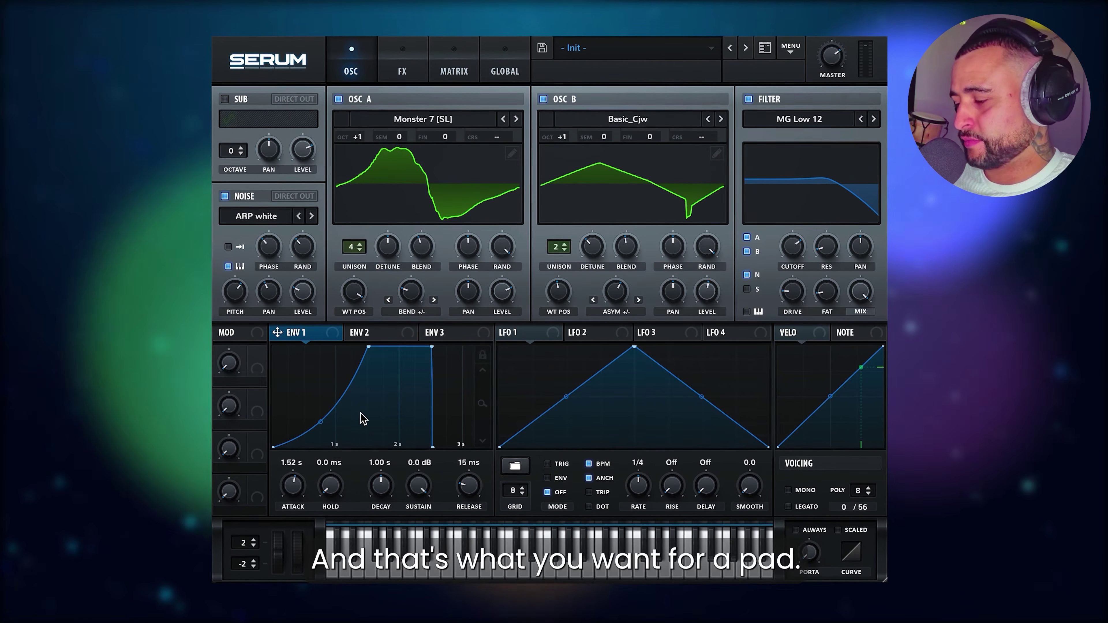
Straighten envelope 1's attack curve, lower its sustain to about -27.5 dB and lengthen its release to about 391 ms.
left_click_drag(320, 423, 325, 398)
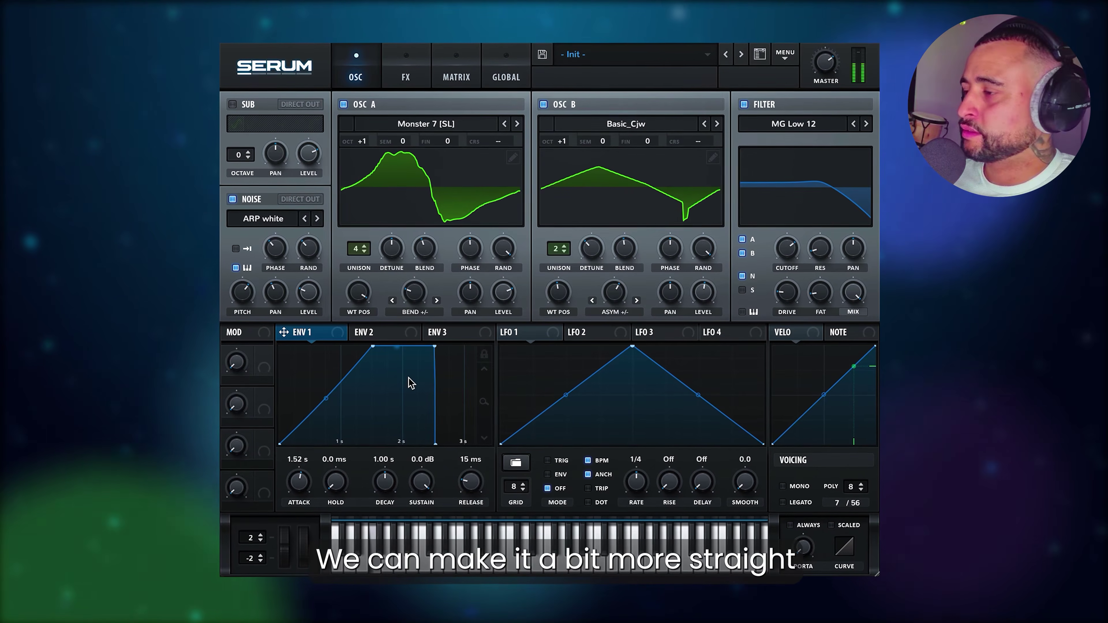
left_click_drag(425, 479, 472, 456)
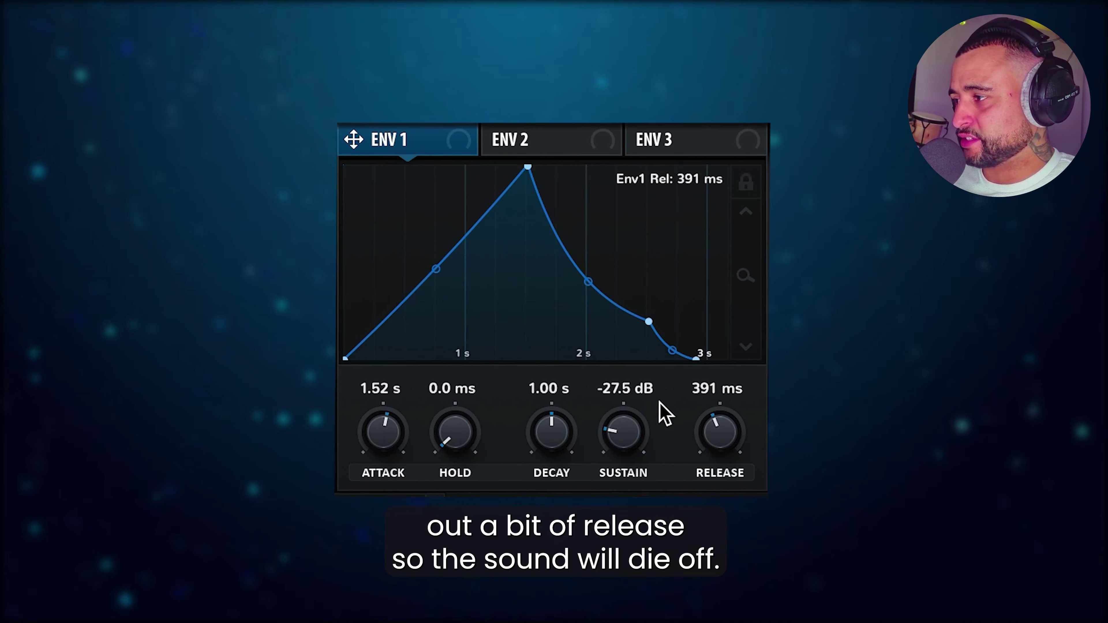
Lower envelope 1's sustain to about -31.8 dB and shorten its decay to about 994 ms.
left_click_drag(600, 427, 622, 442)
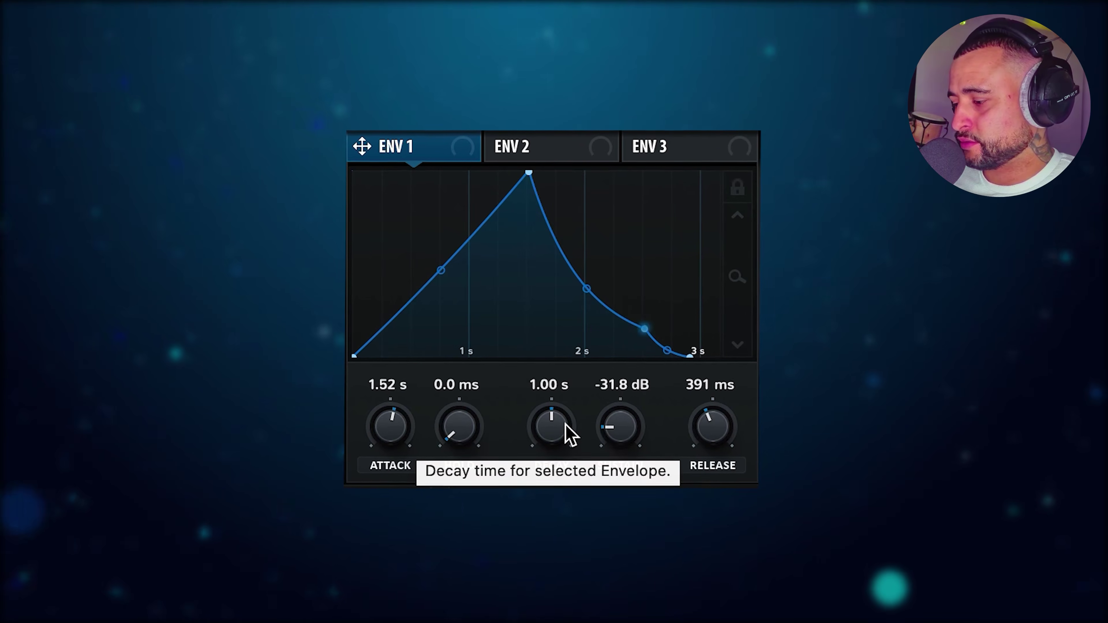
left_click_drag(563, 423, 593, 411)
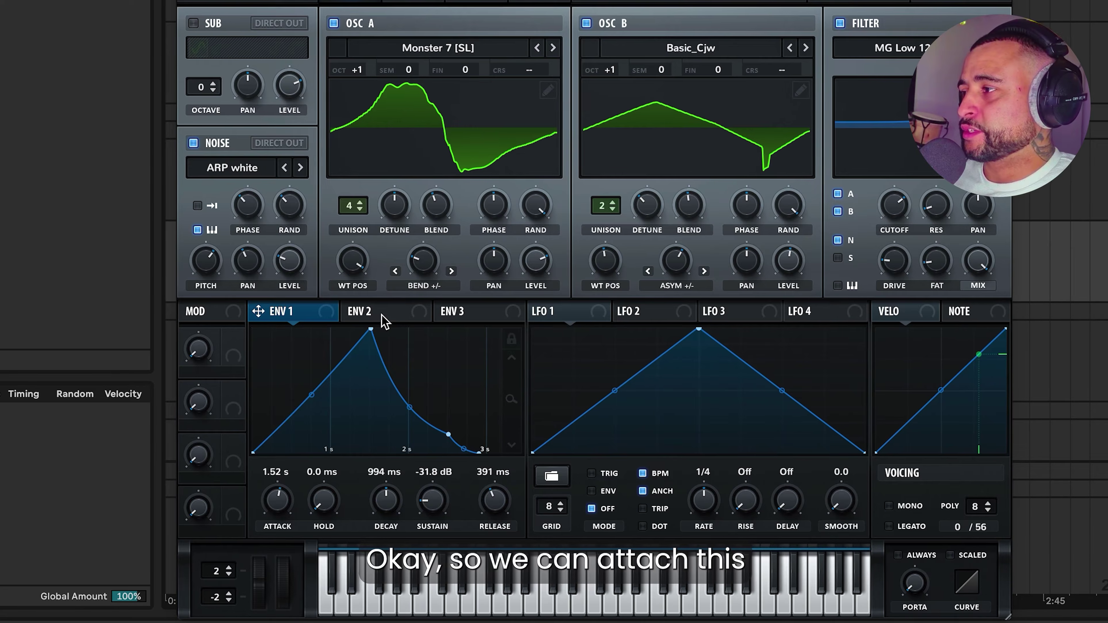
Assign envelope 2 to the filter cutoff and lower the cutoff's base value so the envelope opens it.
left_click(523, 164)
left_click_drag(348, 311, 869, 209)
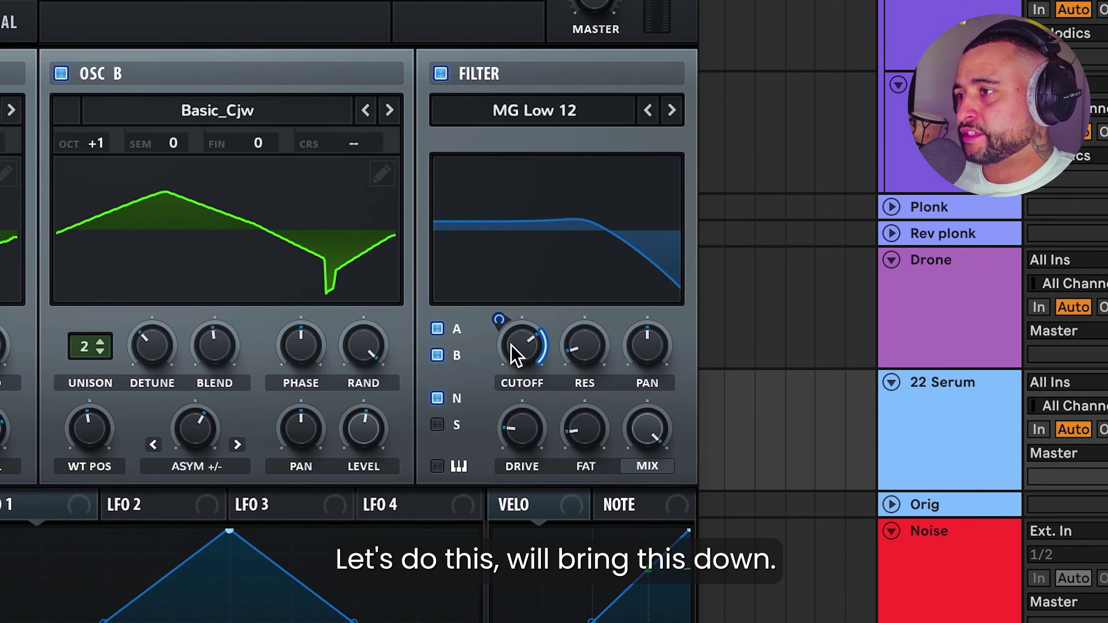
left_click_drag(515, 355, 500, 471)
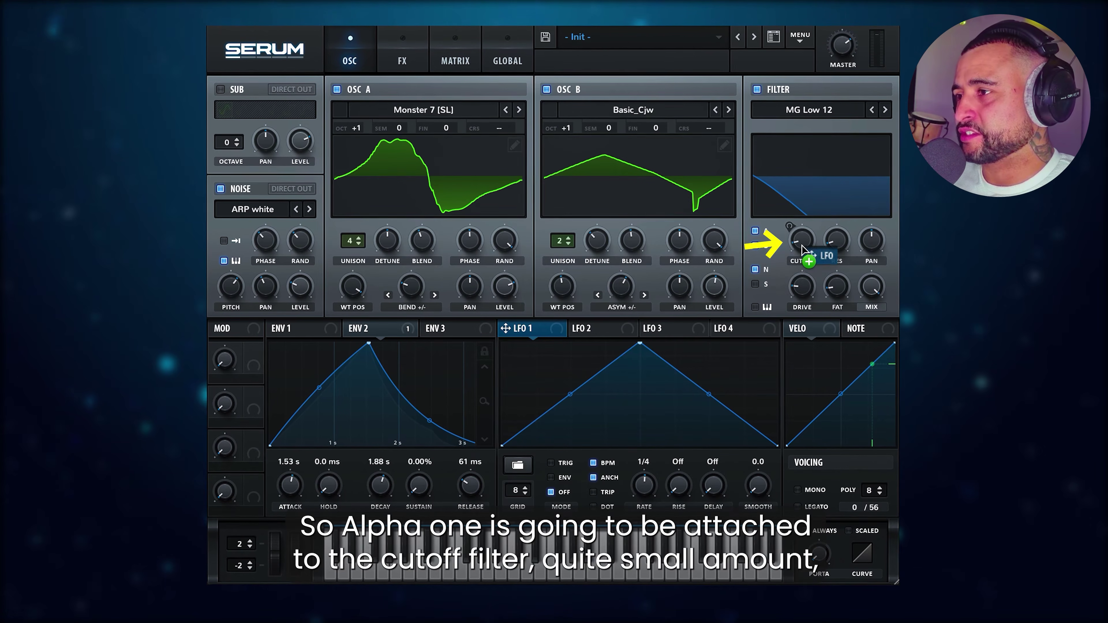
Assign LFO 1 to the filter cutoff with a small amount of about 11 and make the modulation bidirectional.
left_click_drag(795, 245, 790, 274)
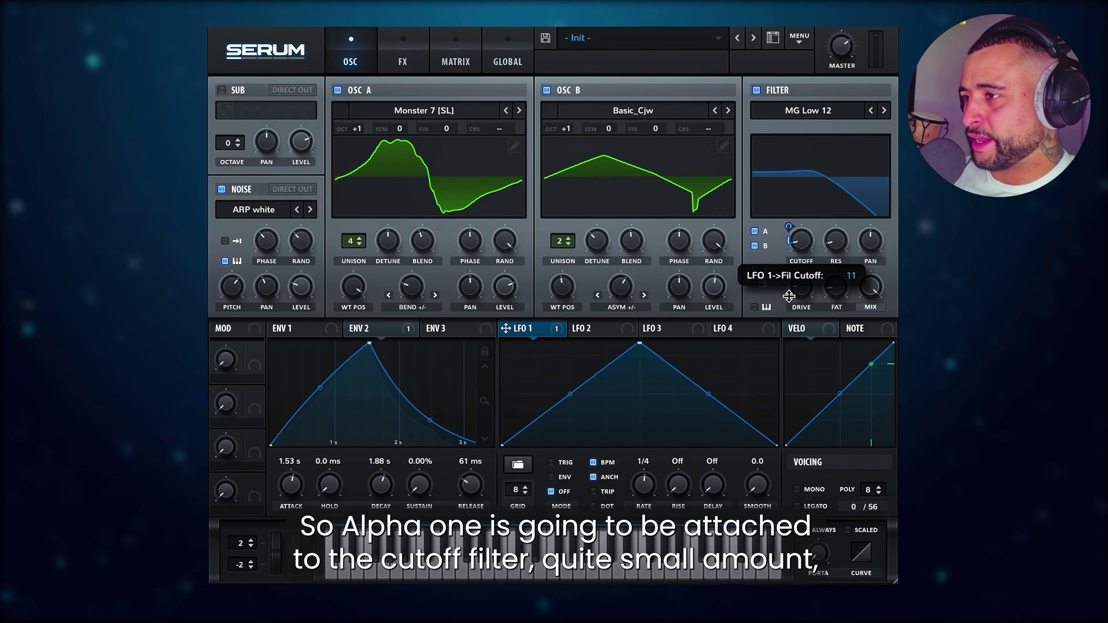
right_click(789, 228)
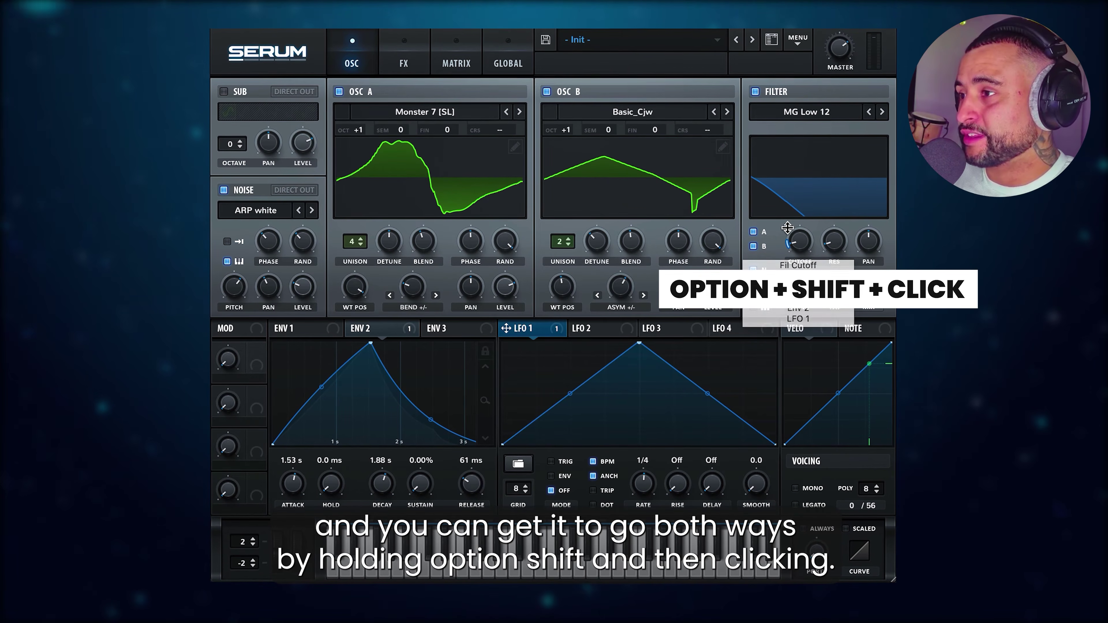
left_click(796, 232, "alt+shift")
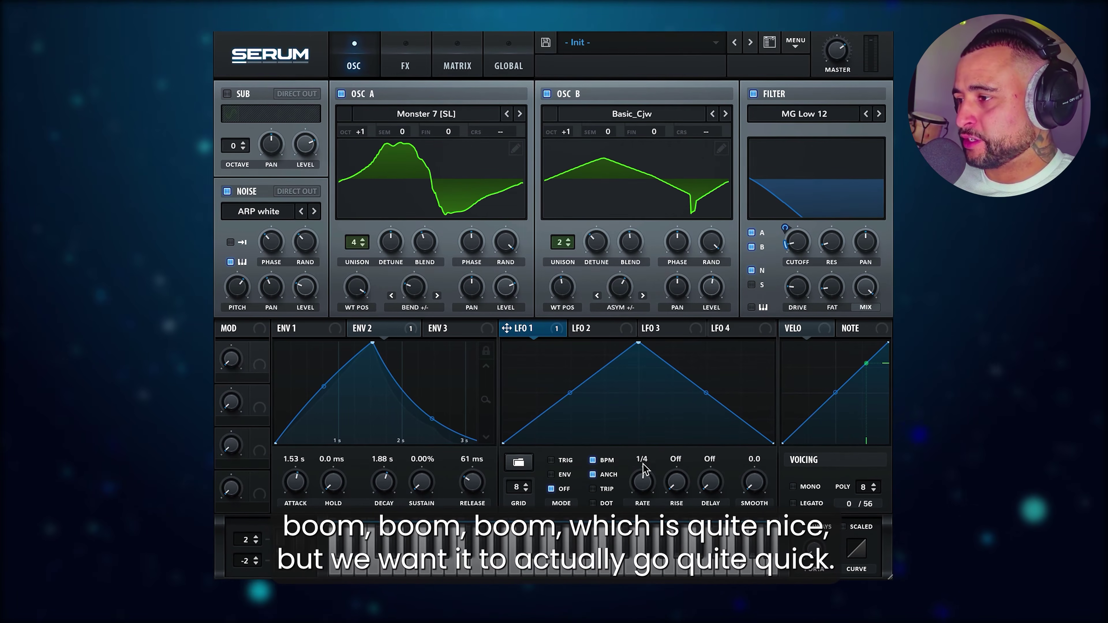
Set LFO 1's rate to 1/32 and assign the Note source to that rate for key tracking.
left_click_drag(644, 494, 650, 471)
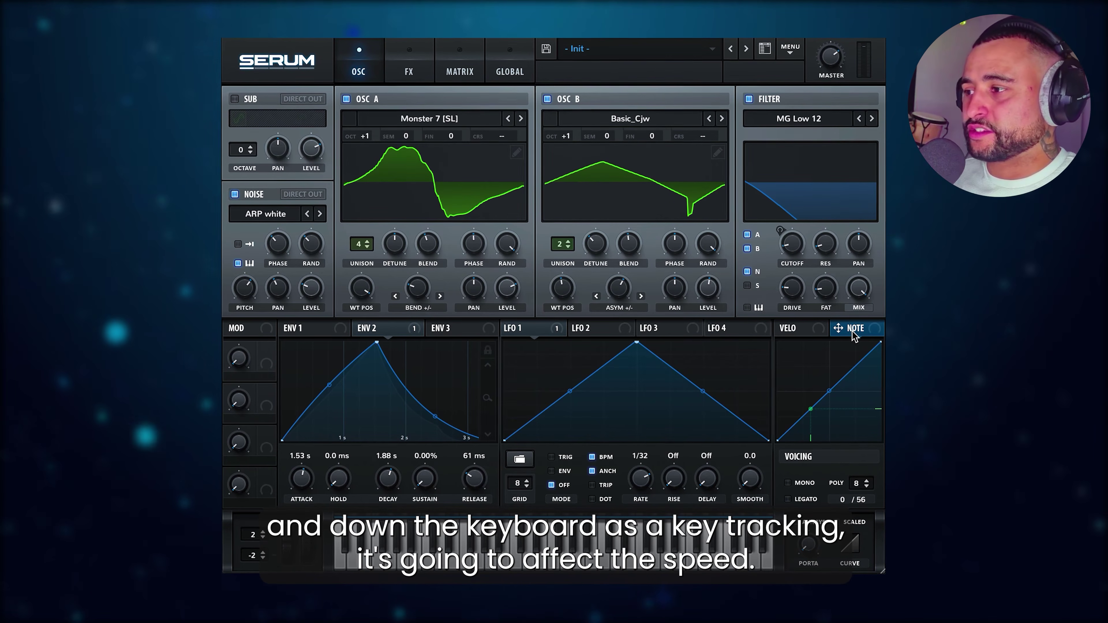
left_click_drag(853, 331, 635, 486)
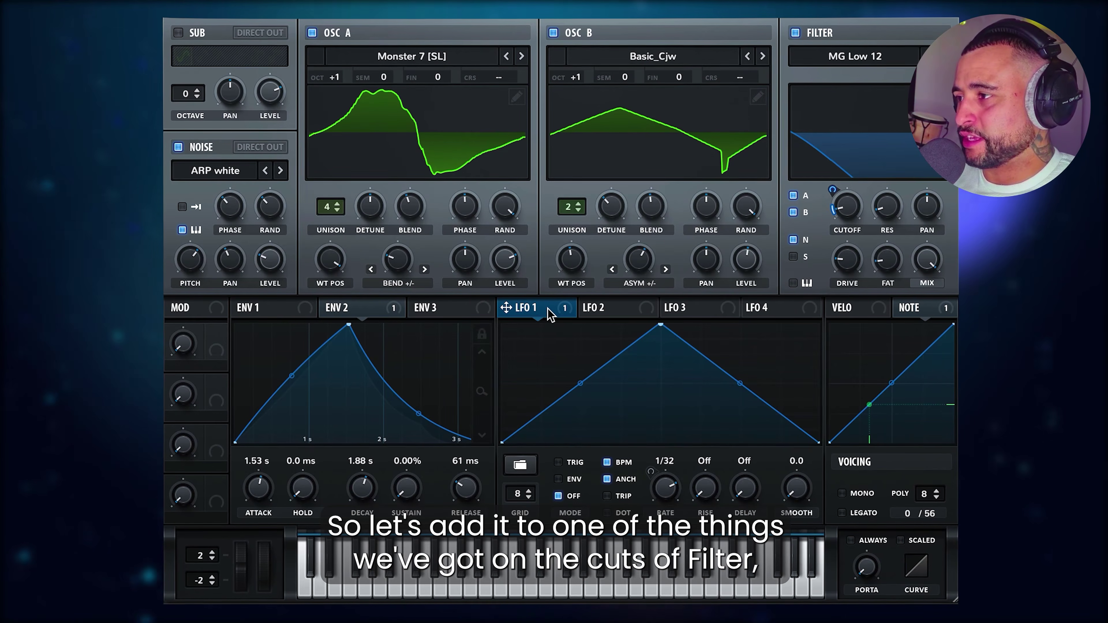
Modulate oscillator A's phase with LFO 1 and its wavetable position with LFO 2 at a rate of one bar.
left_click_drag(483, 141, 459, 241)
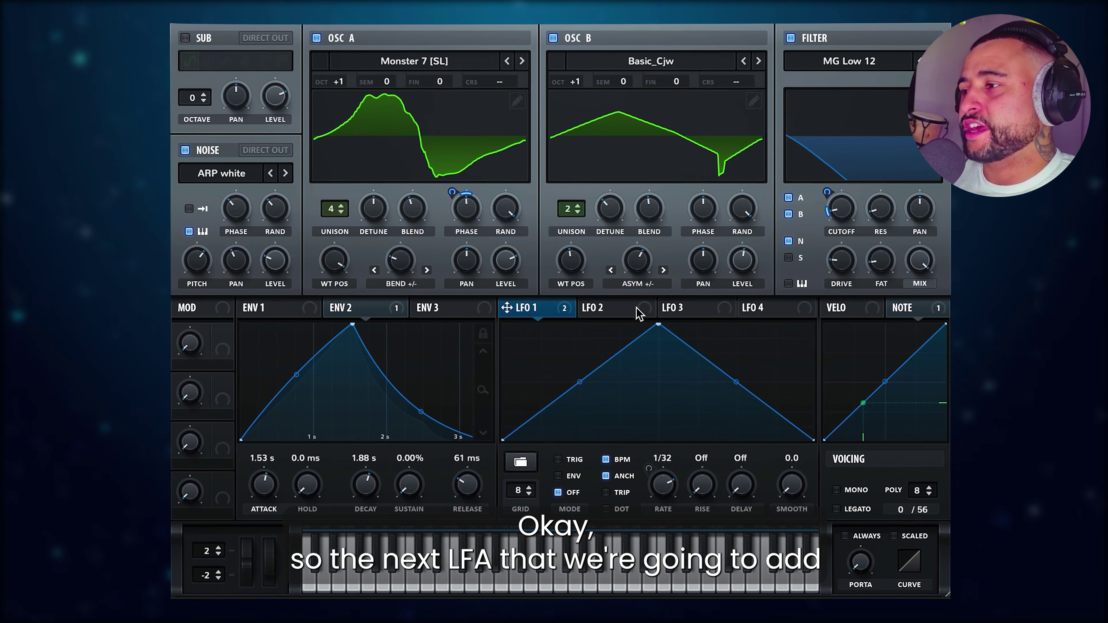
left_click(709, 309)
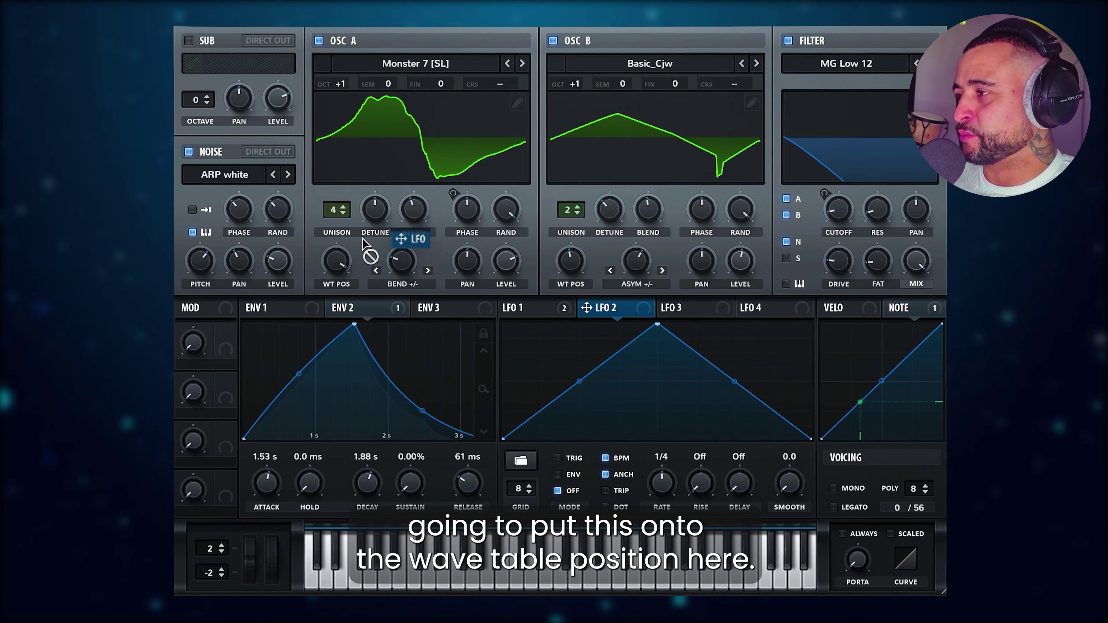
left_click_drag(333, 256, 336, 261)
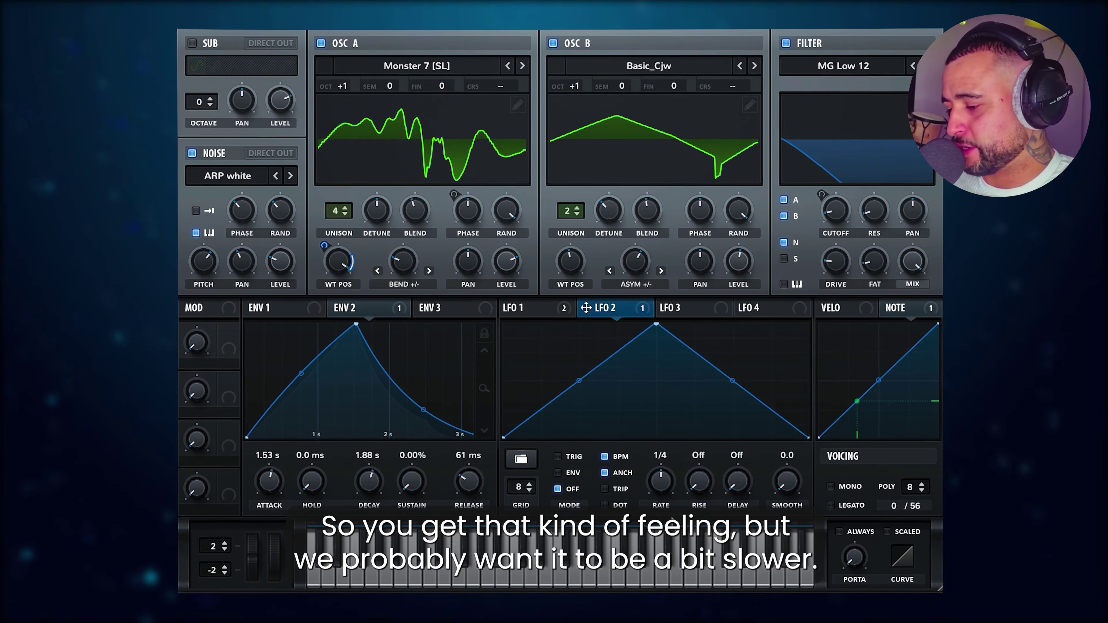
left_click_drag(671, 489, 667, 465)
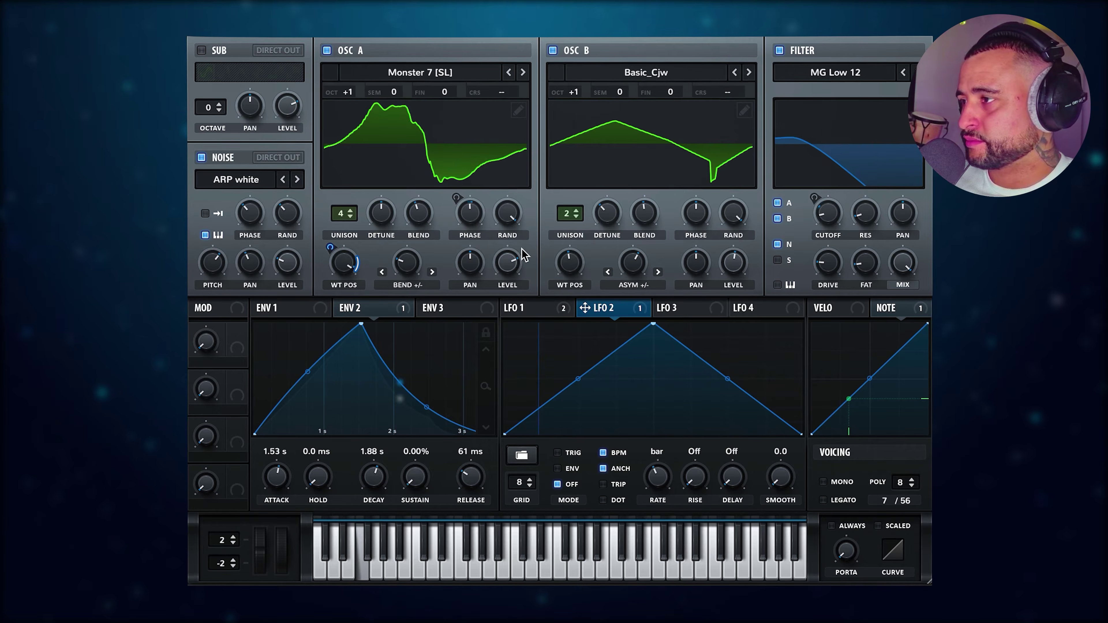
mouse_move(570, 261)
left_mouse_down()
mouse_move(572, 190)
mouse_move(571, 313)
mouse_move(566, 270)
left_mouse_up()
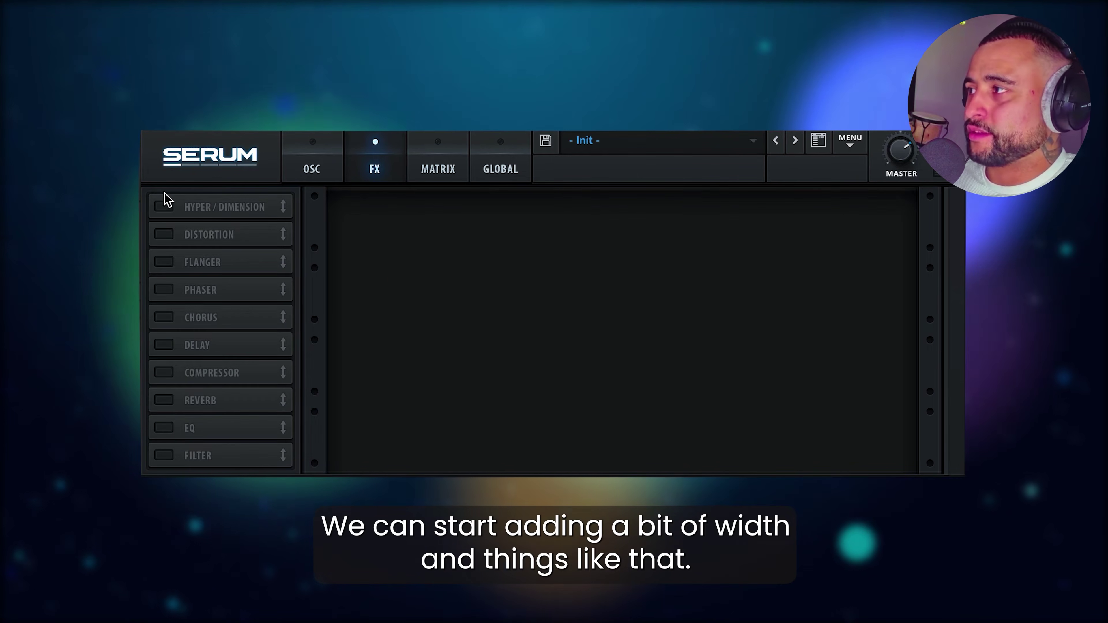
Enable the Hyper/Dimension effect and shape Hyper with more detune, a slower rate, 6 unison voices and a lower mix.
left_click(165, 207)
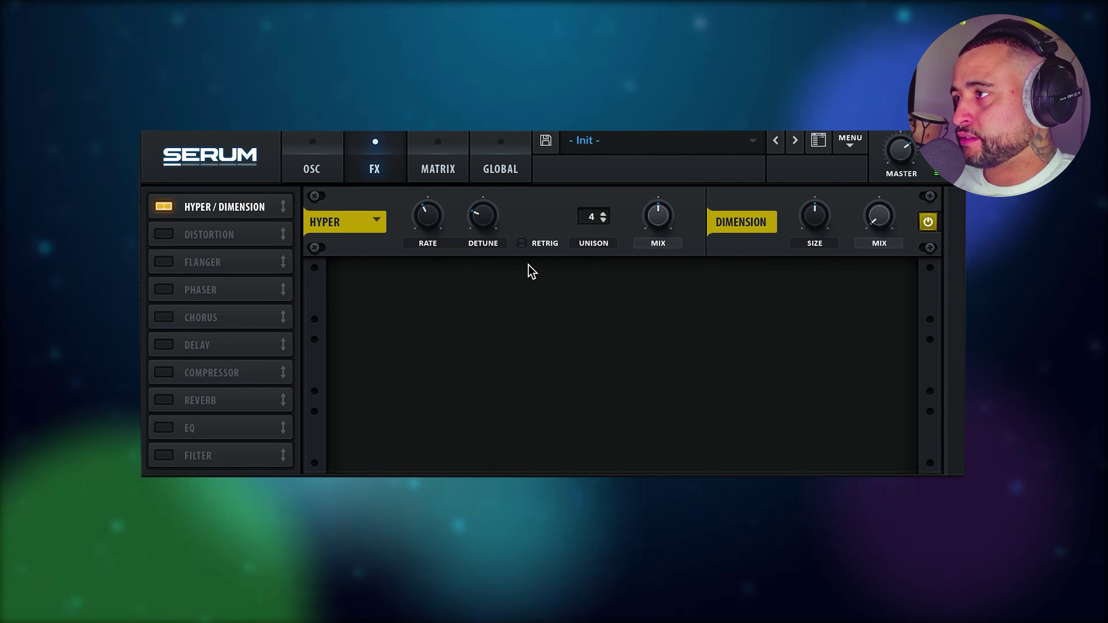
left_click_drag(478, 210, 480, 140)
left_click_drag(487, 221, 446, 254)
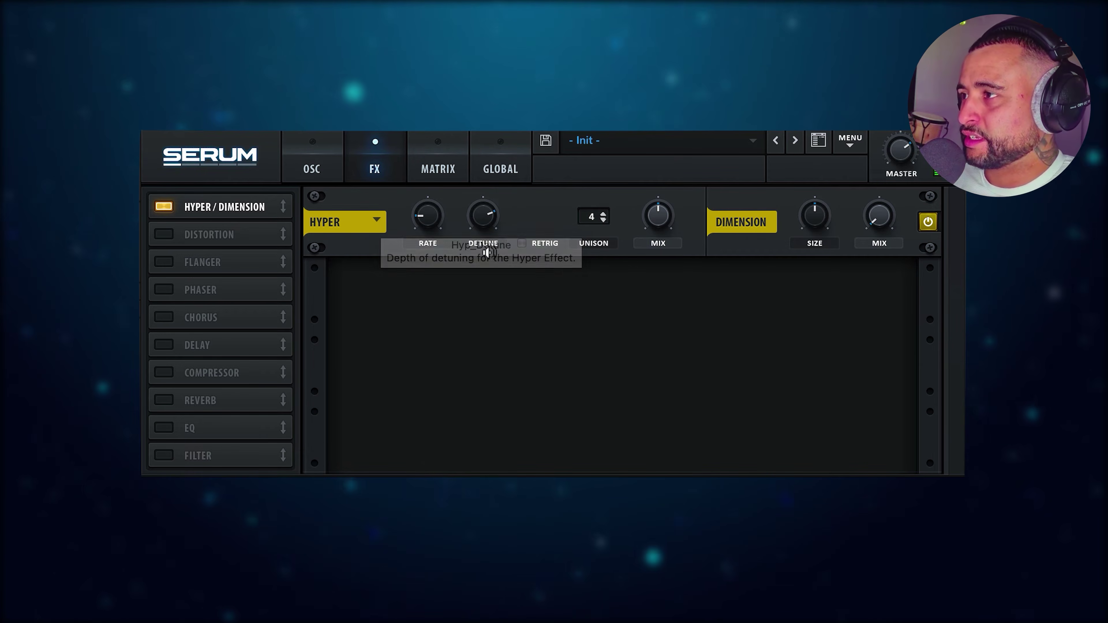
left_click_drag(592, 201, 593, 149)
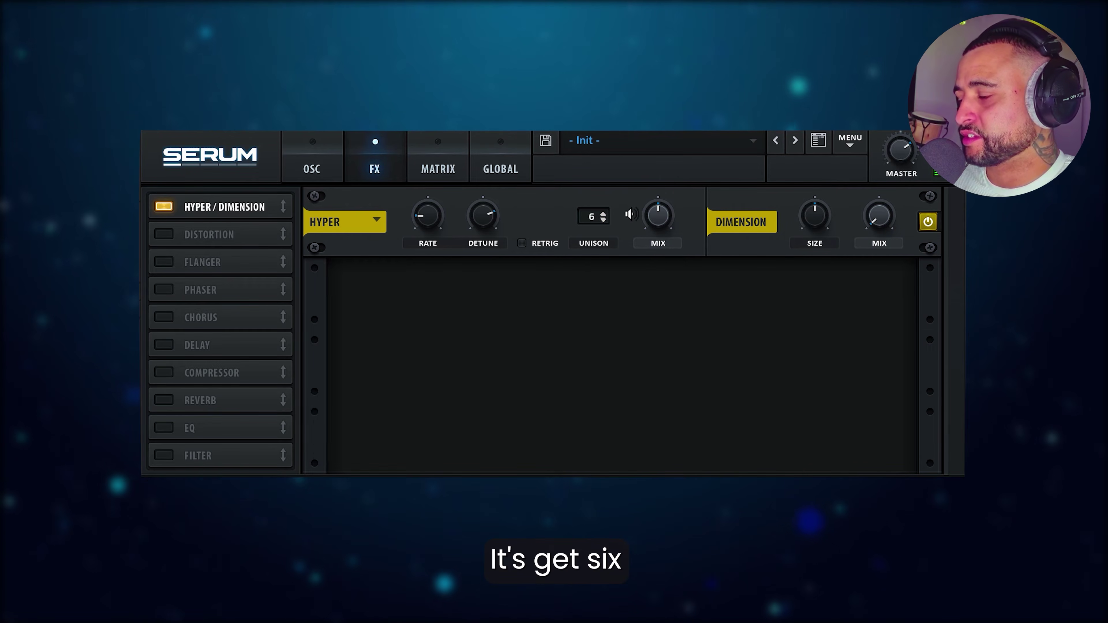
left_click_drag(655, 217, 664, 312)
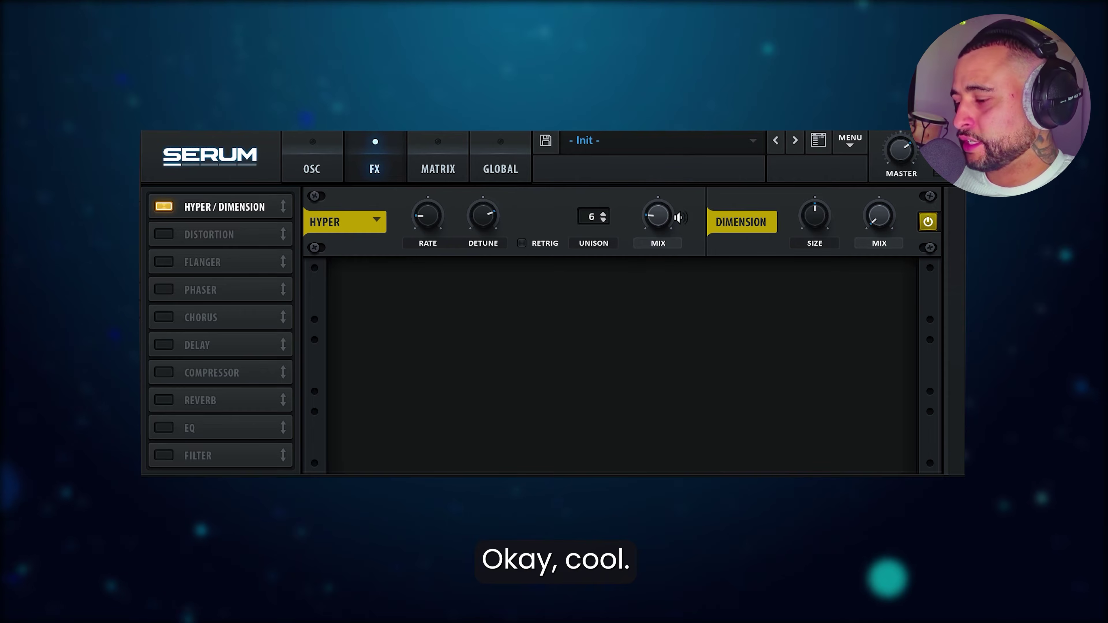
Raise the Dimension mix to about 19% and increase its size.
left_click(884, 204)
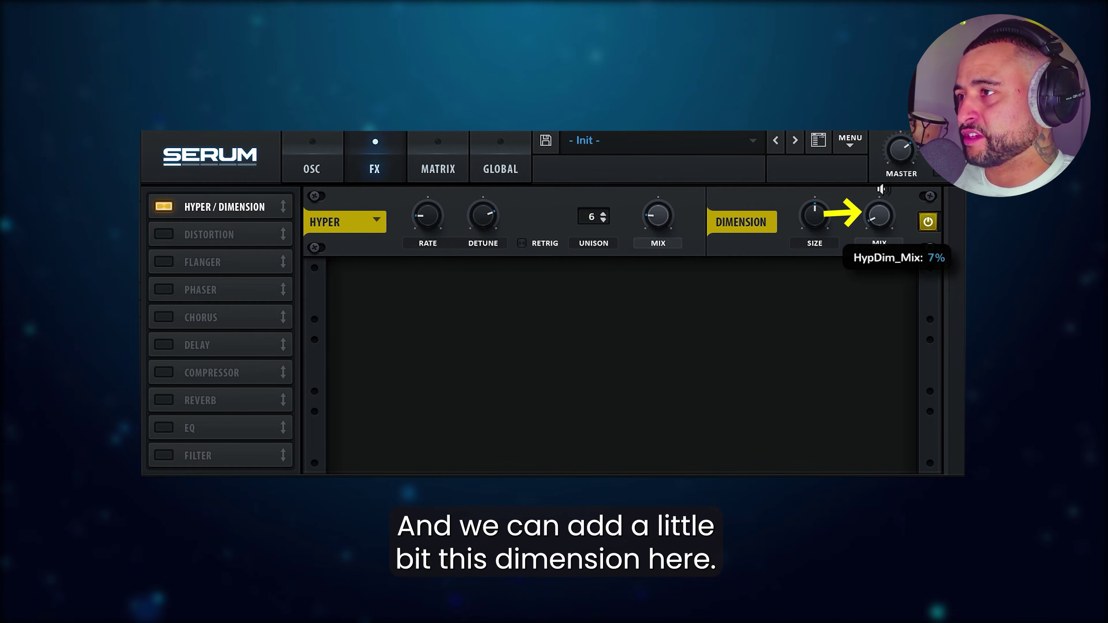
left_click_drag(879, 214, 879, 209)
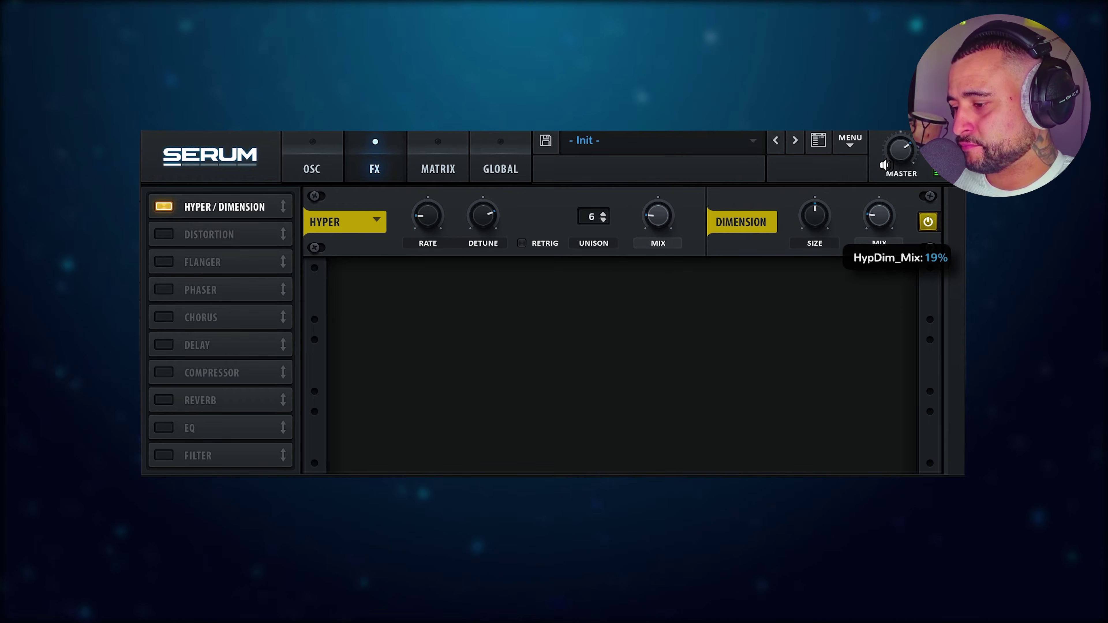
left_click_drag(838, 214, 838, 203)
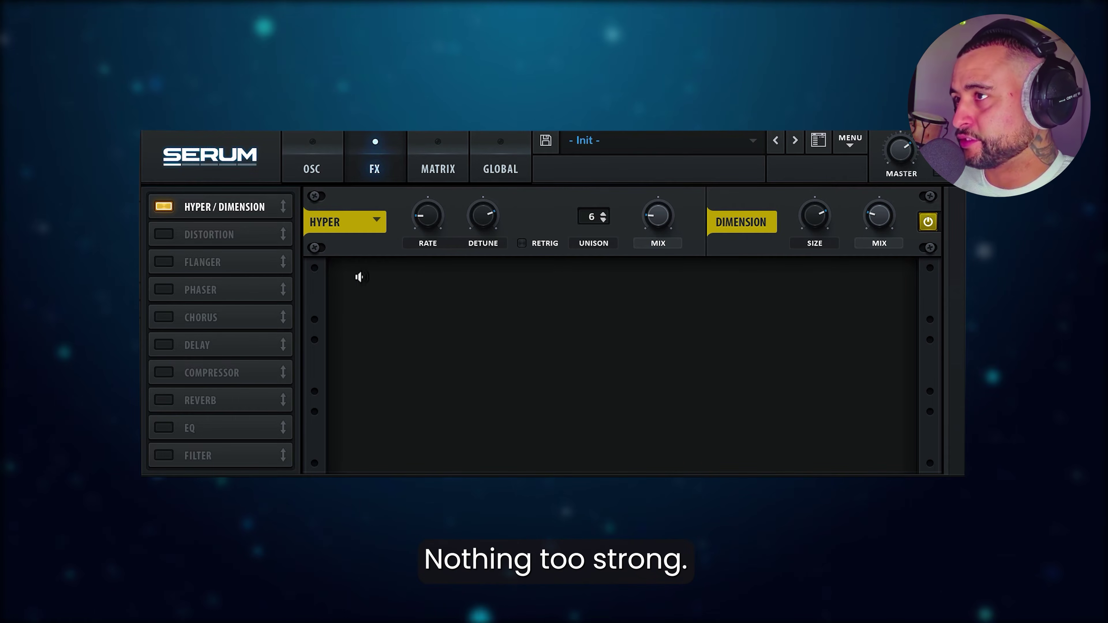
Add a phaser and reduce its mix and feedback, leaving its other settings at default.
left_click(163, 295)
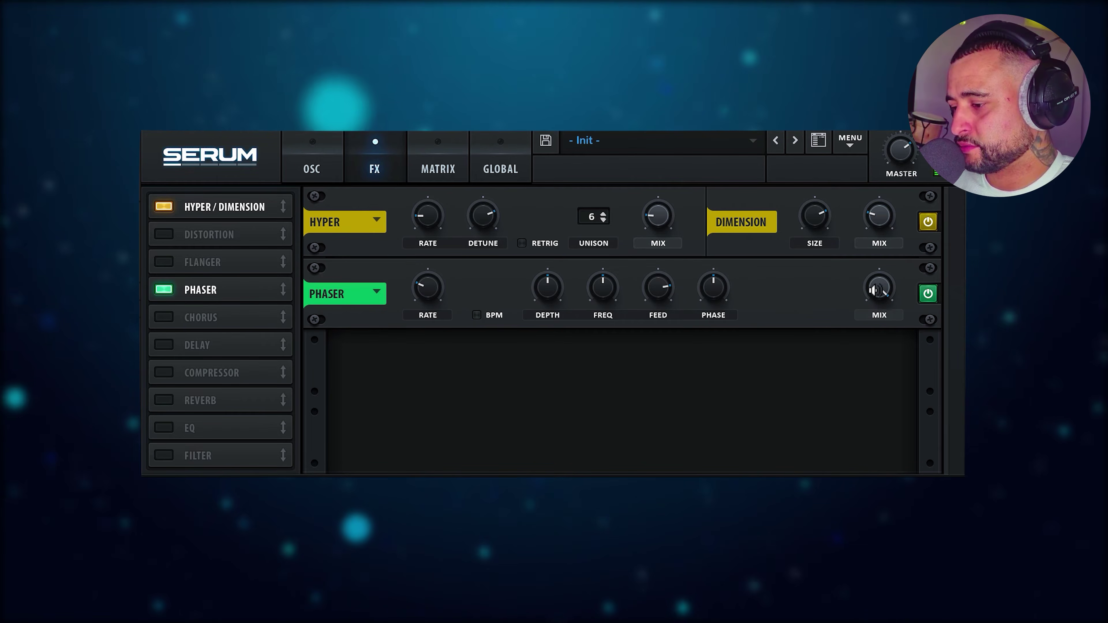
left_click_drag(876, 290, 877, 381)
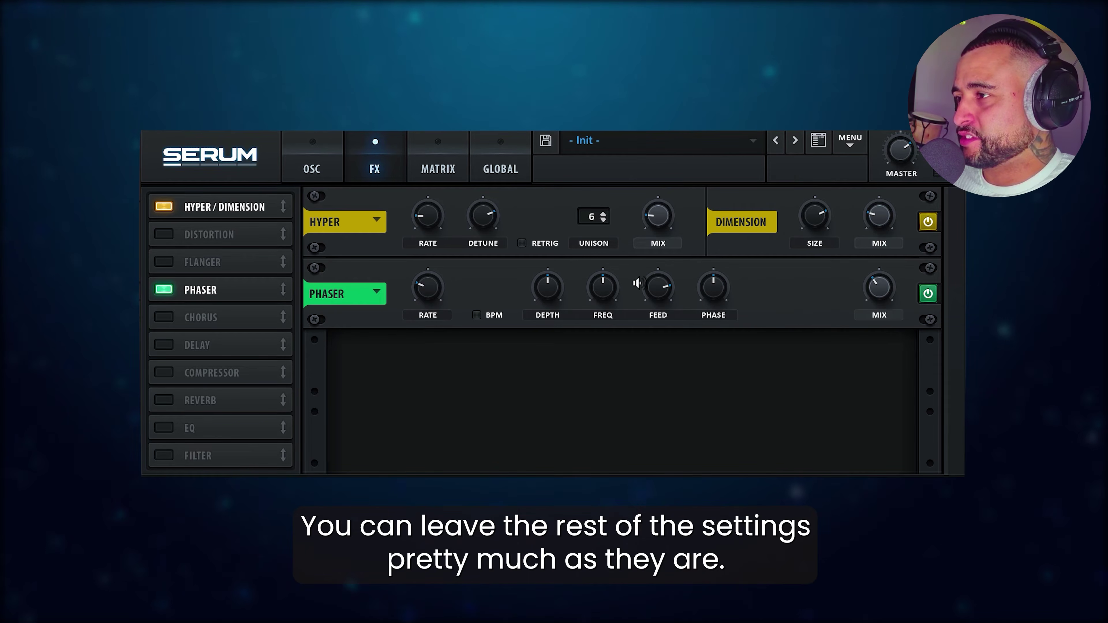
left_click_drag(656, 279, 649, 315)
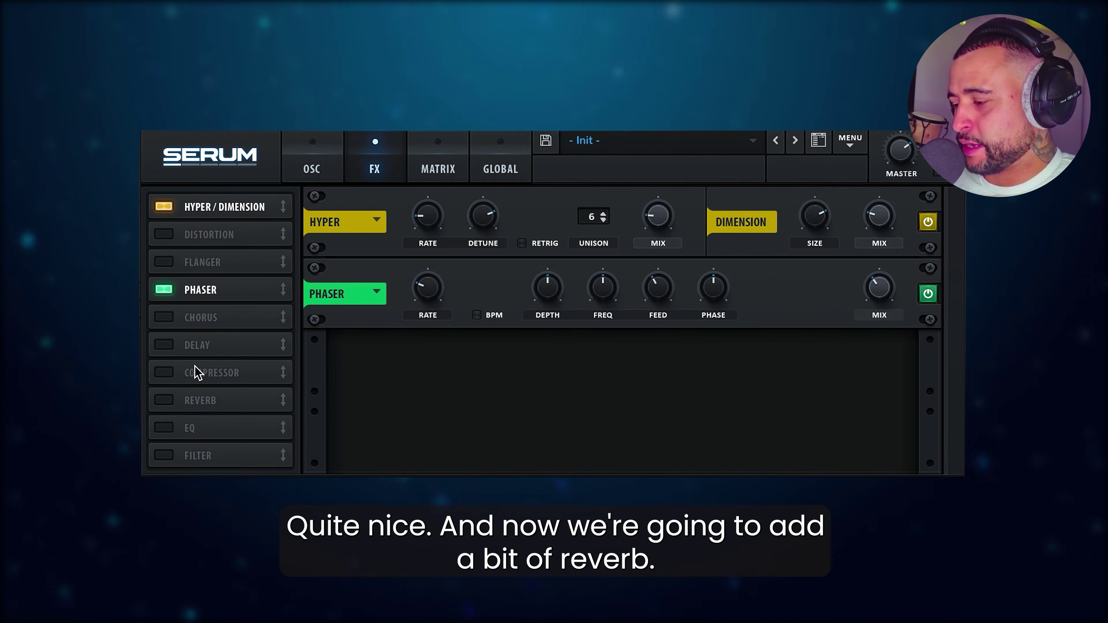
Add a hall reverb with a moderately raised mix and increased size and decay.
left_click(164, 400)
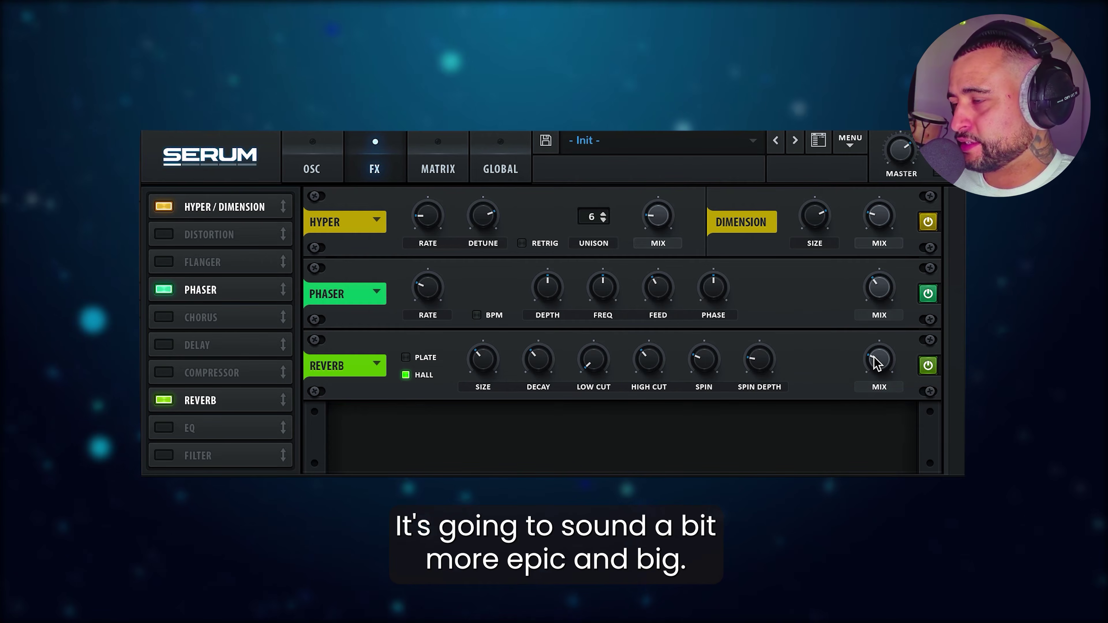
left_click_drag(879, 360, 881, 331)
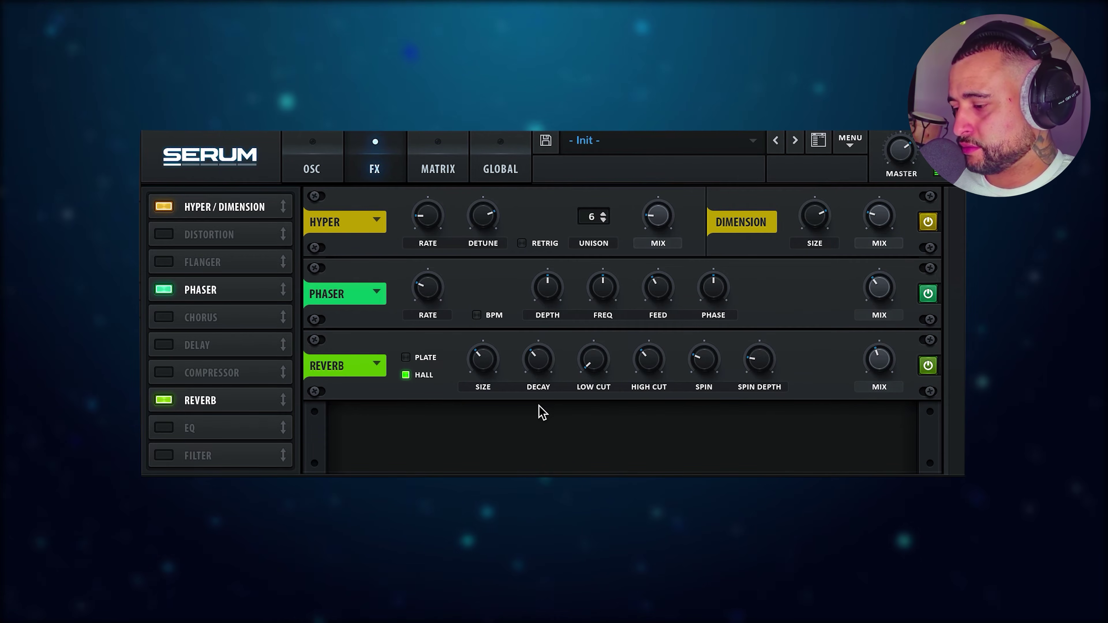
mouse_move(482, 349)
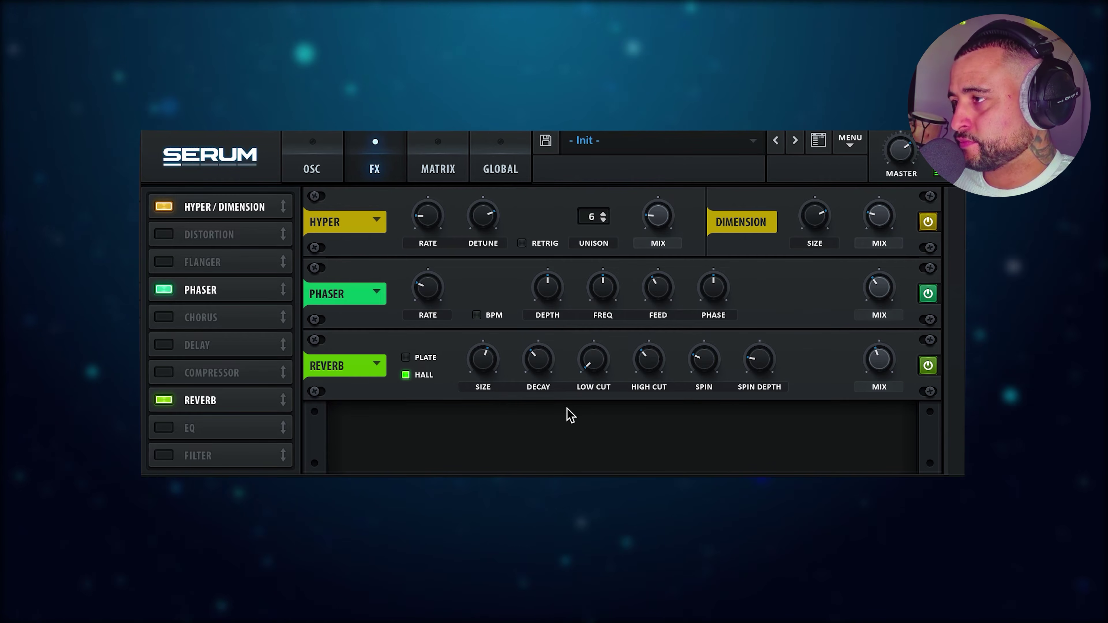
left_click_drag(545, 356, 551, 301)
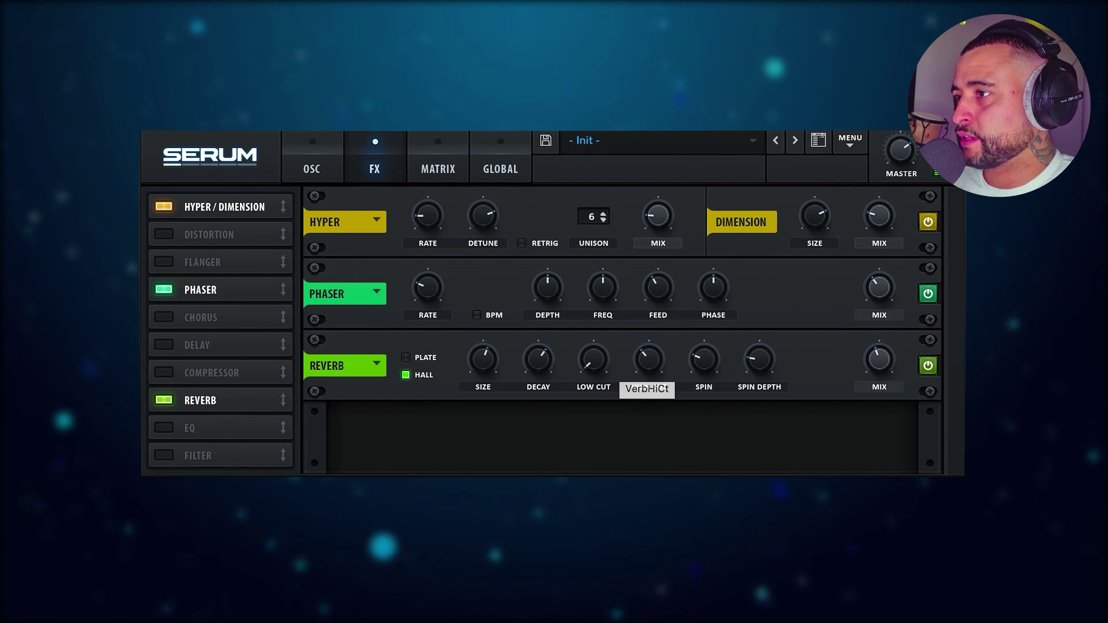
left_click_drag(878, 358, 880, 365)
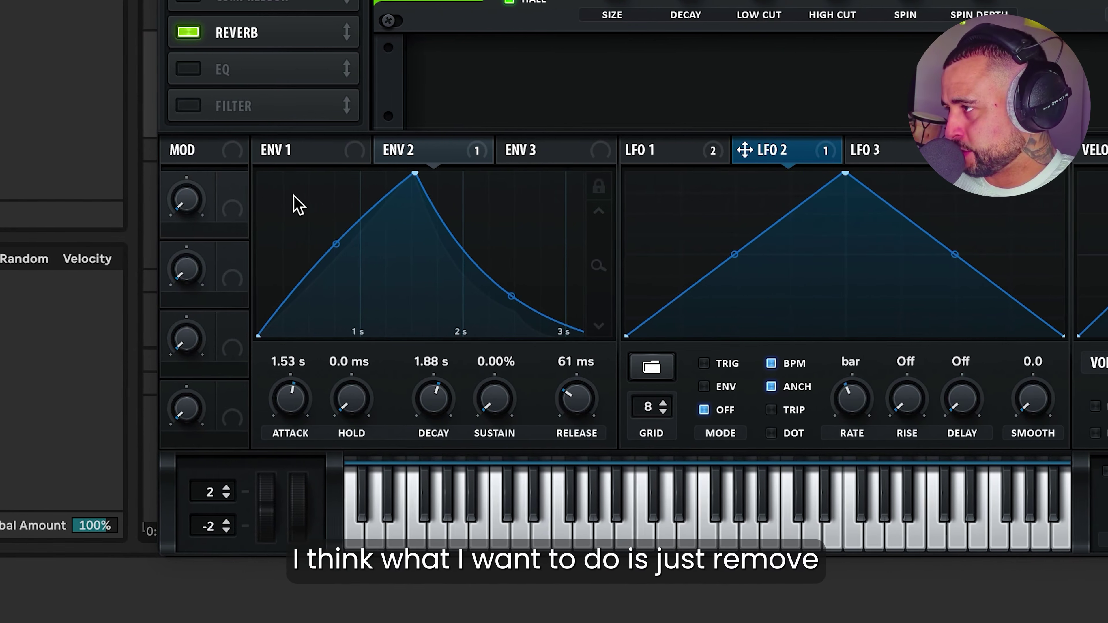
Shorten envelope 1's release to about 336 ms.
left_click(283, 152)
left_click_drag(577, 406, 551, 420)
left_click(392, 151)
left_click_drag(526, 361, 501, 443)
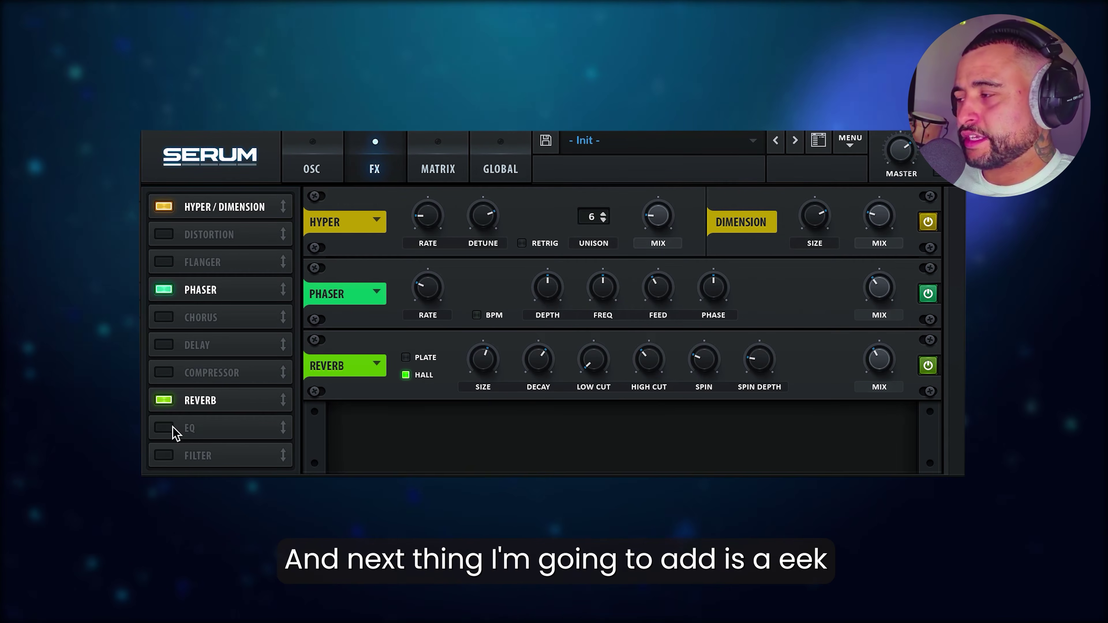
Add an EQ with its low band as a low-cut, reduce the Q to about 42% and raise the cut frequency slightly.
left_click(173, 427)
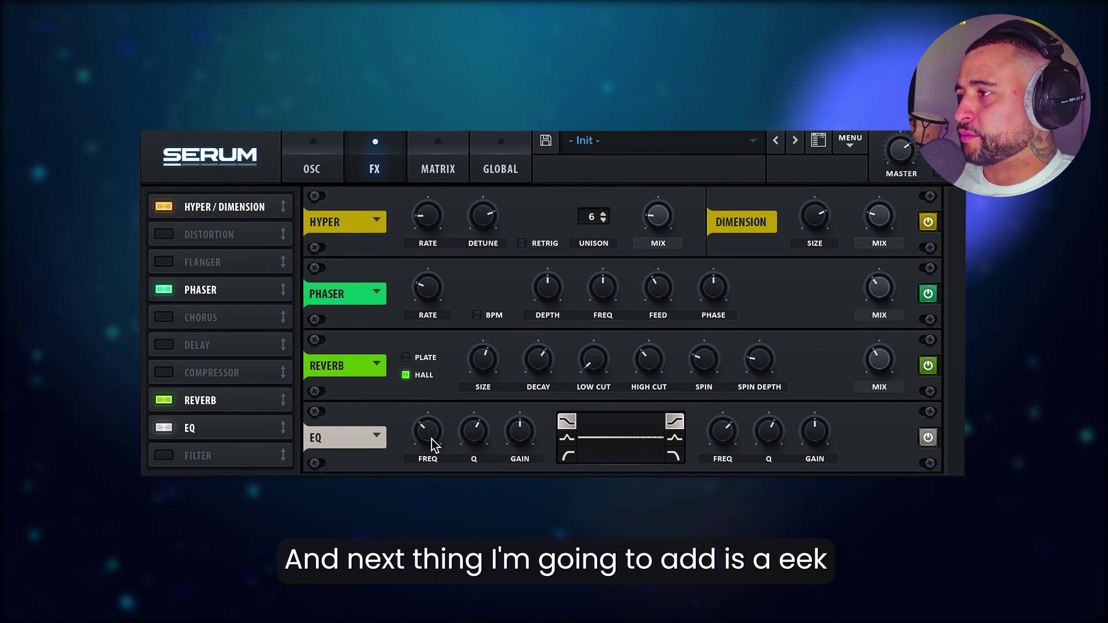
left_click(571, 459)
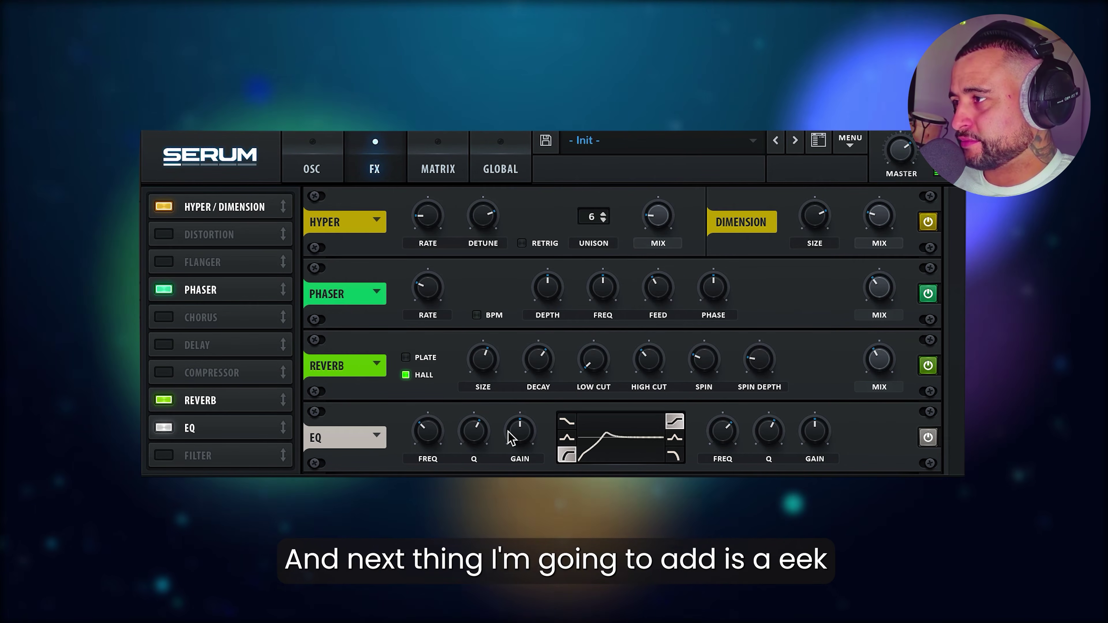
left_click_drag(482, 432, 481, 461)
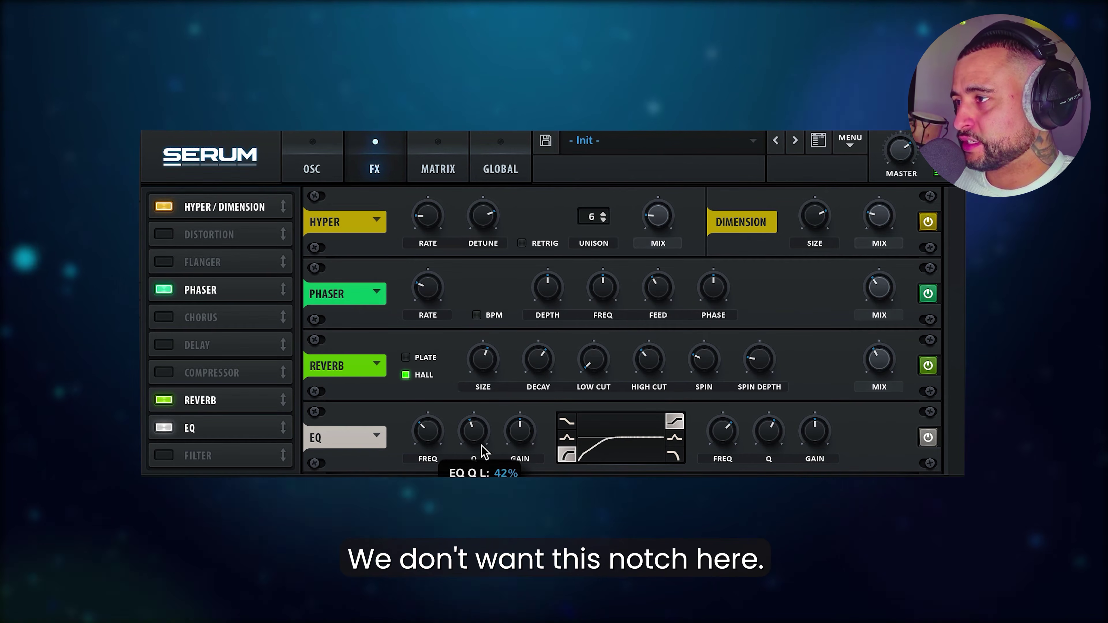
left_click_drag(425, 438, 427, 421)
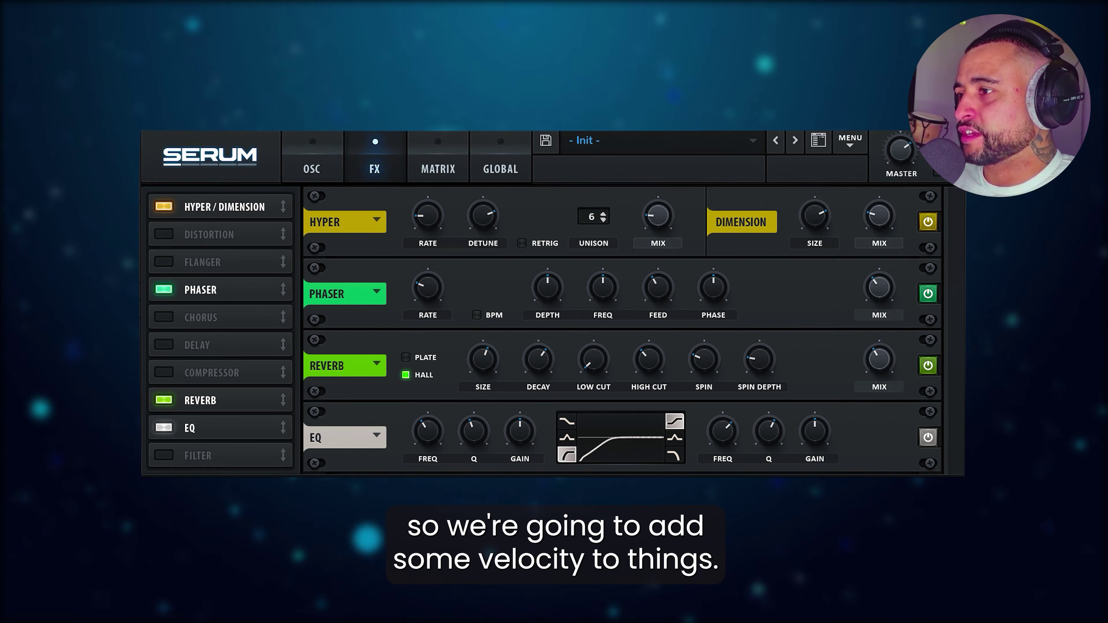
Assign velocity as a positive modulation source for the filter cutoff, the filter pan and the noise level.
left_click(340, 168)
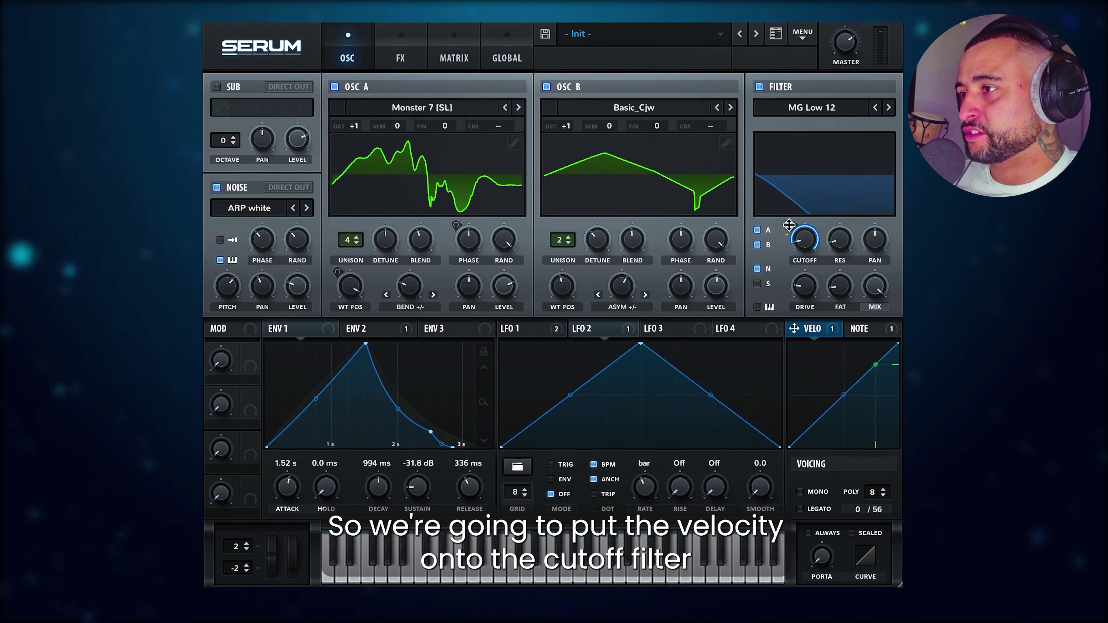
left_click_drag(791, 227, 801, 298)
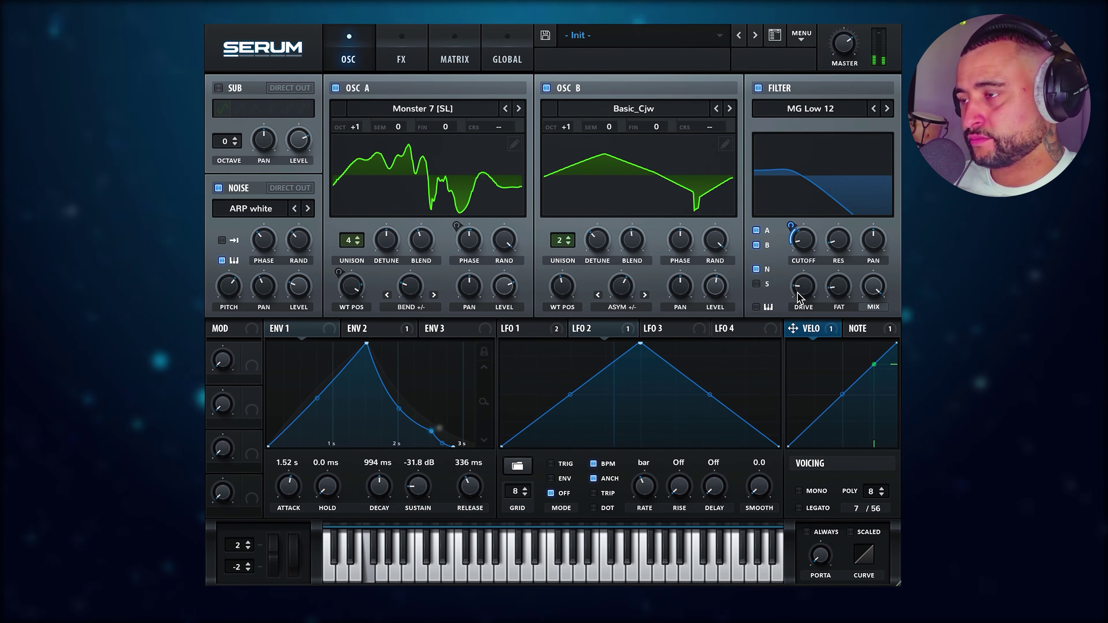
left_click_drag(811, 331, 863, 297)
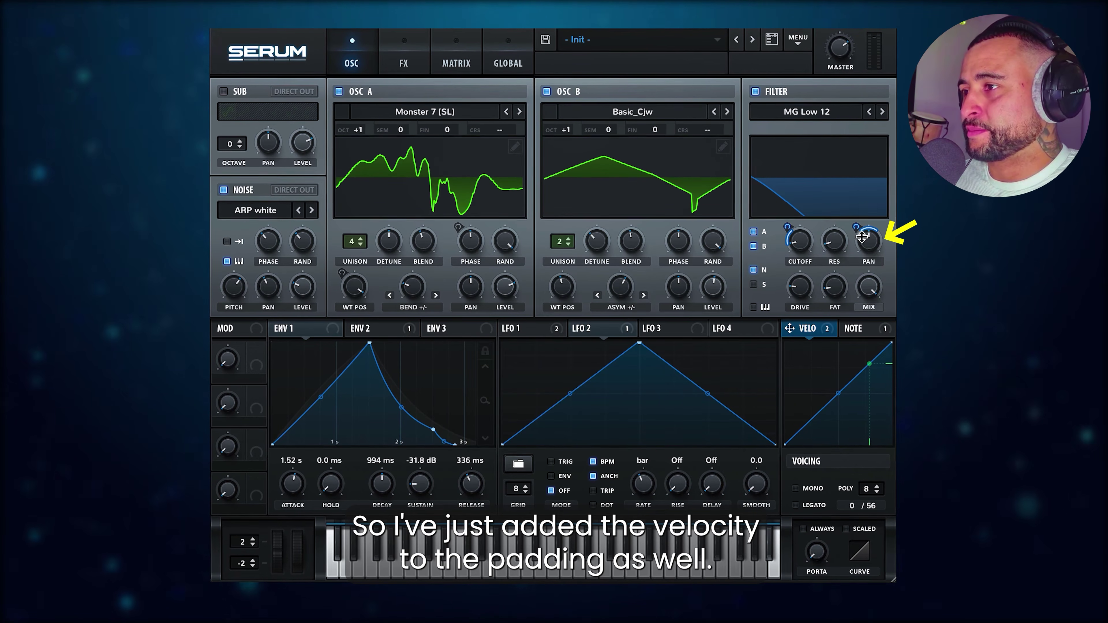
mouse_move(816, 332)
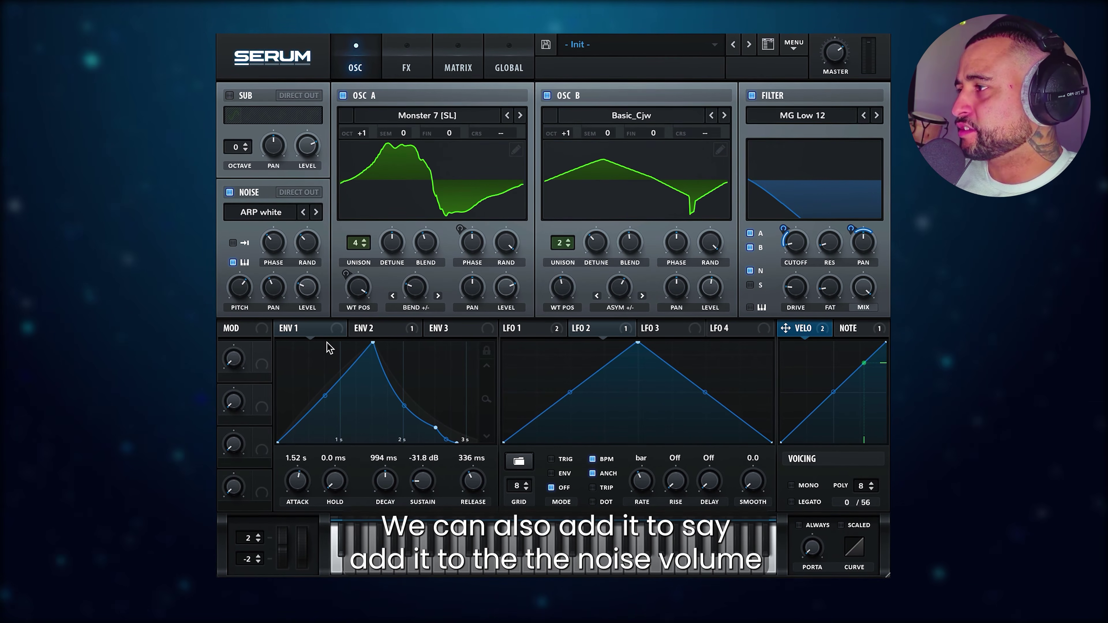
left_click_drag(785, 328, 295, 283)
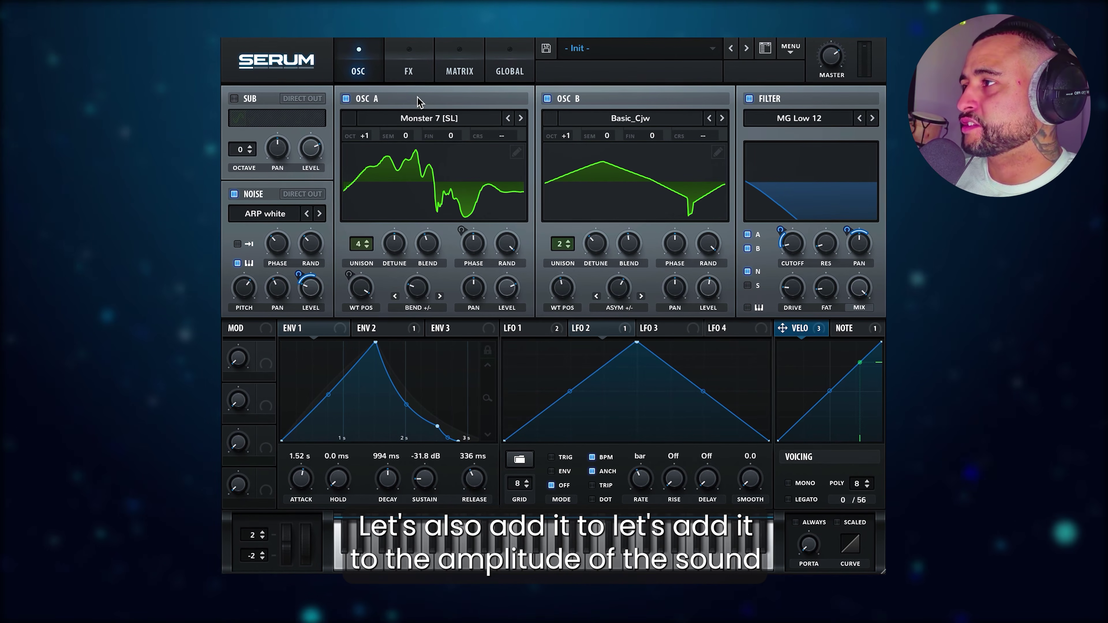
Add a modulation matrix row with Velo as source, the global Amp. as destination and a moderate positive amount.
left_click(459, 71)
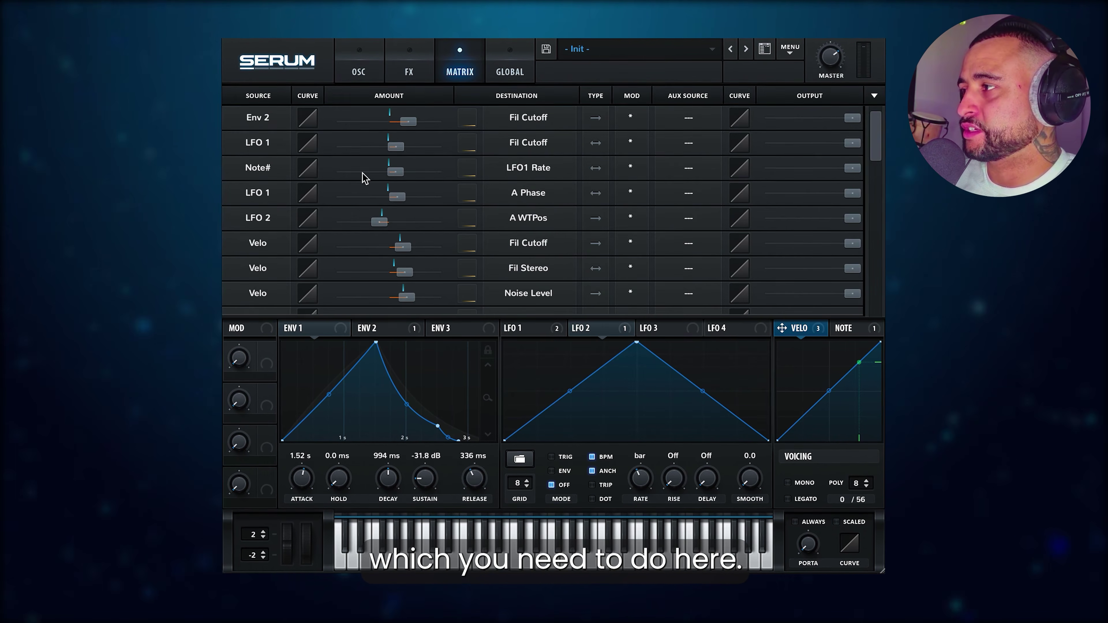
scroll(225, 248, "down", 4)
left_click(259, 247)
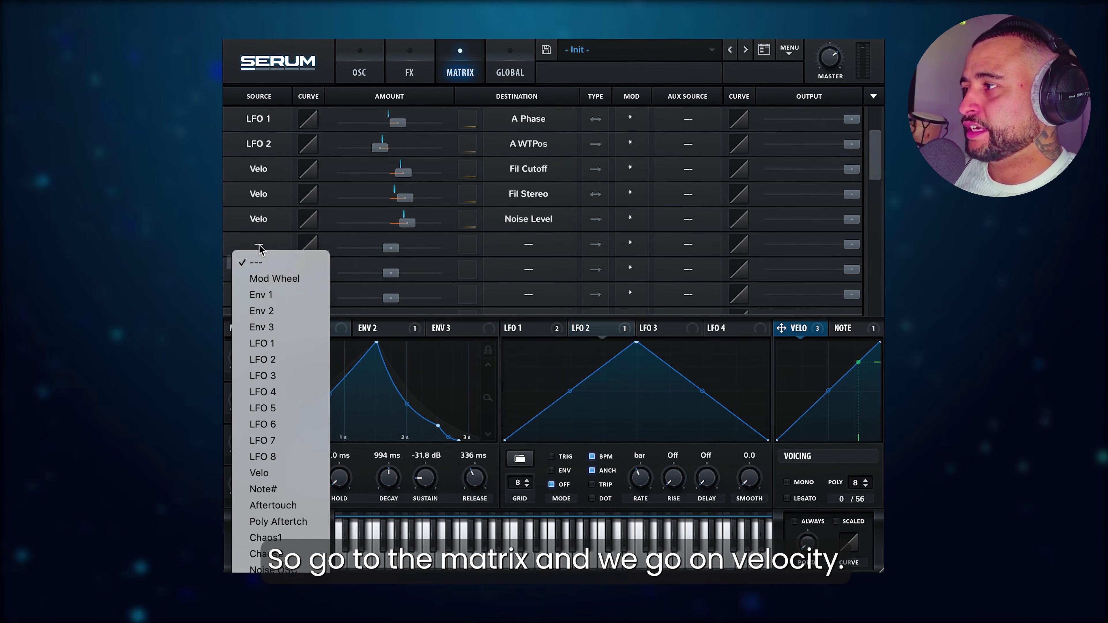
left_click(259, 473)
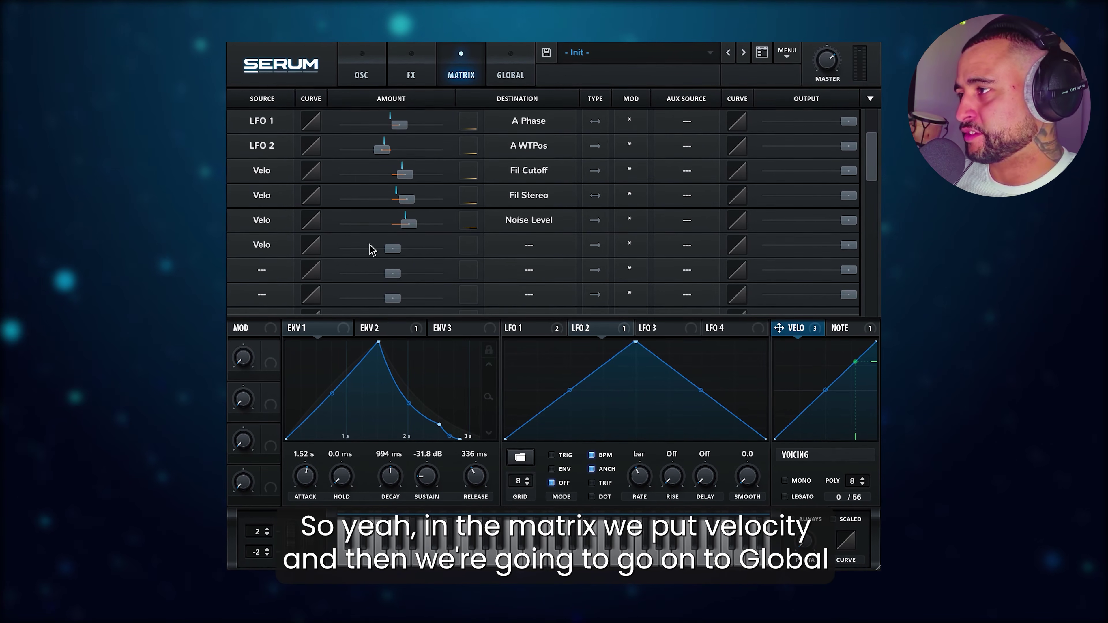
left_click(528, 247)
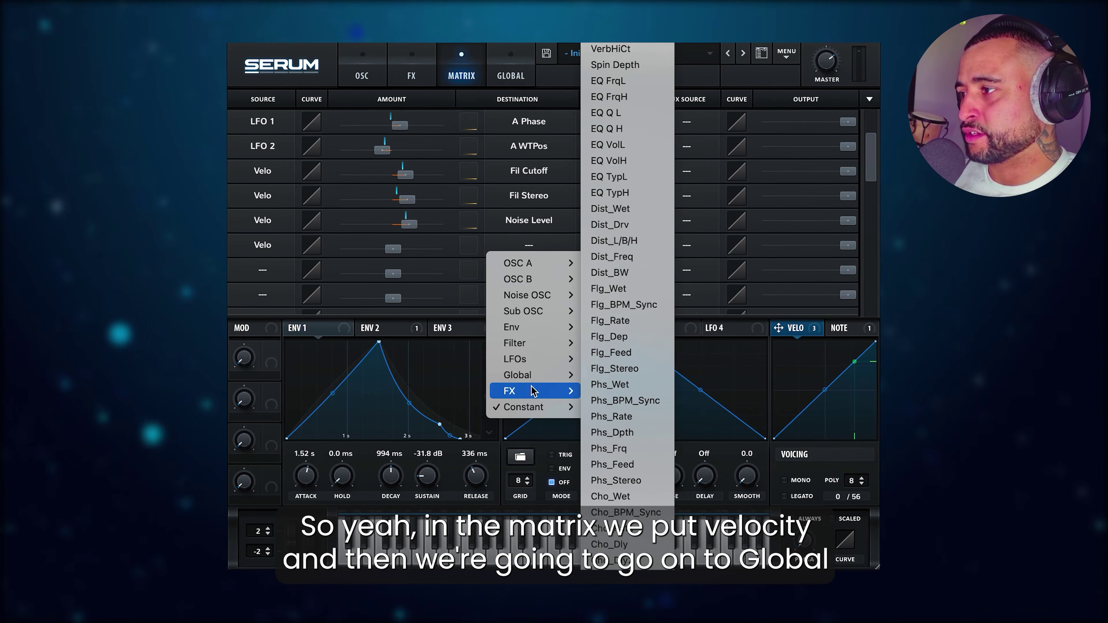
mouse_move(543, 375)
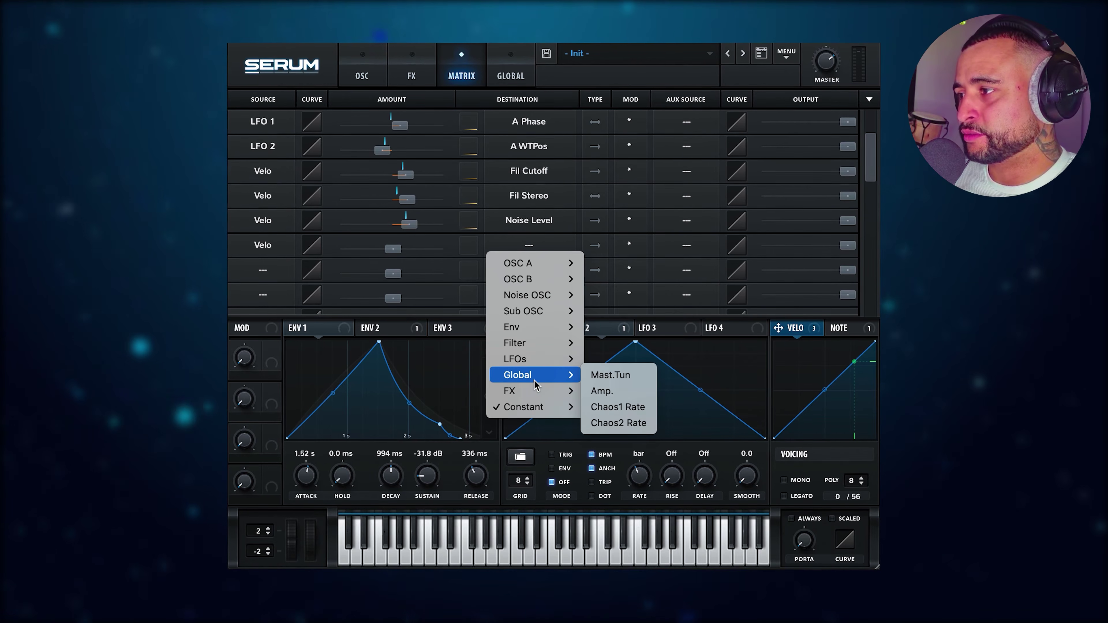
left_click(635, 397)
left_click_drag(400, 257, 415, 258)
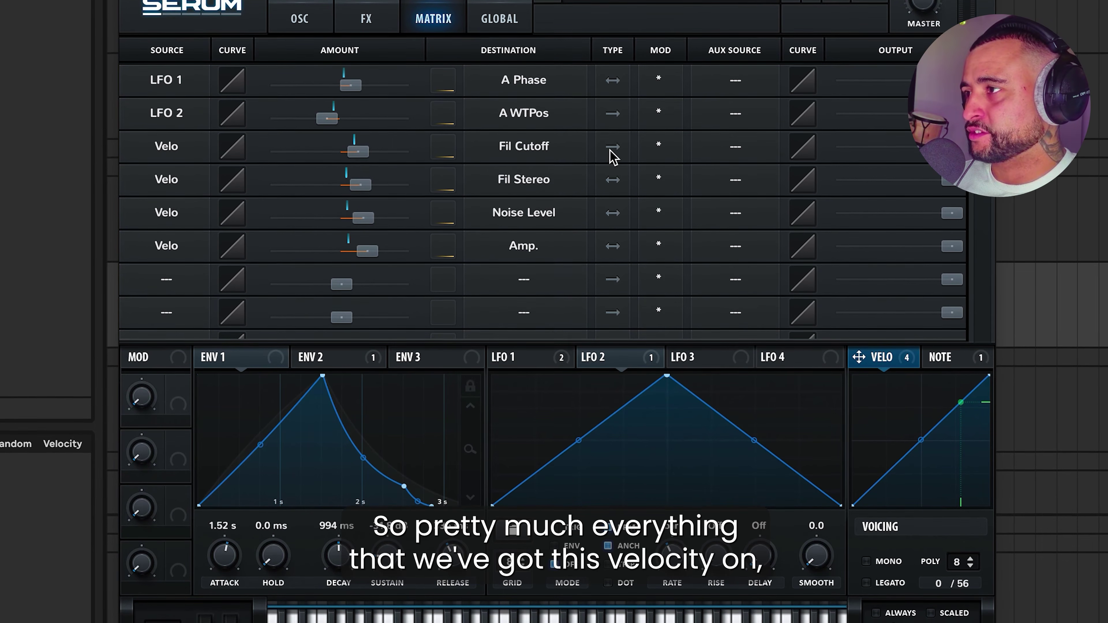
Review which parameters the note, LFO 1 and velocity sources modulate on the oscillator page.
left_click(301, 19)
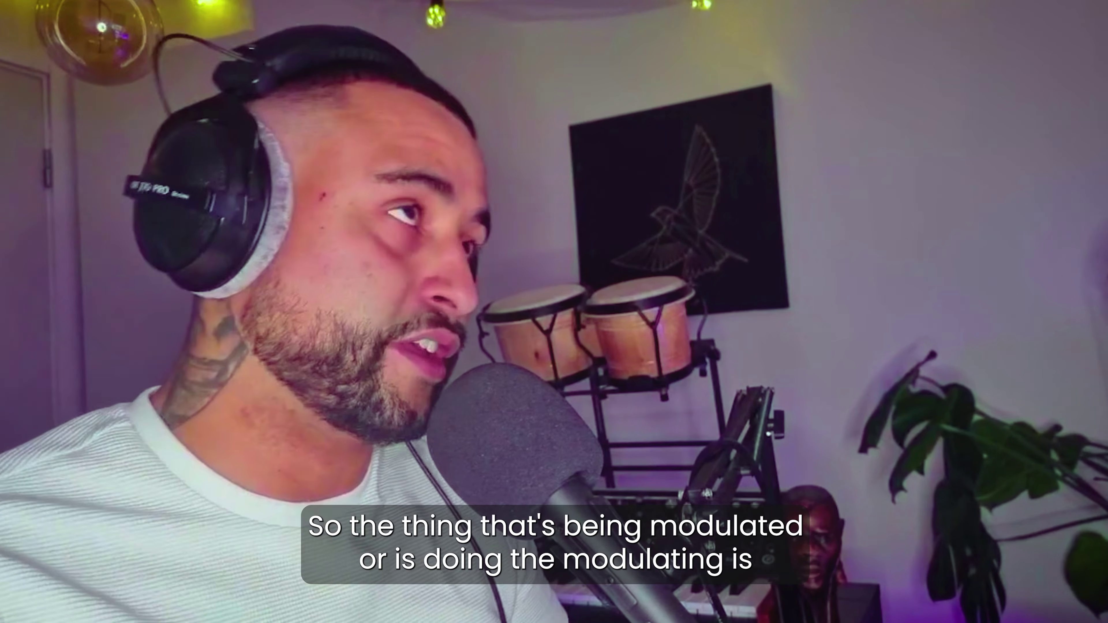
left_click(1035, 327)
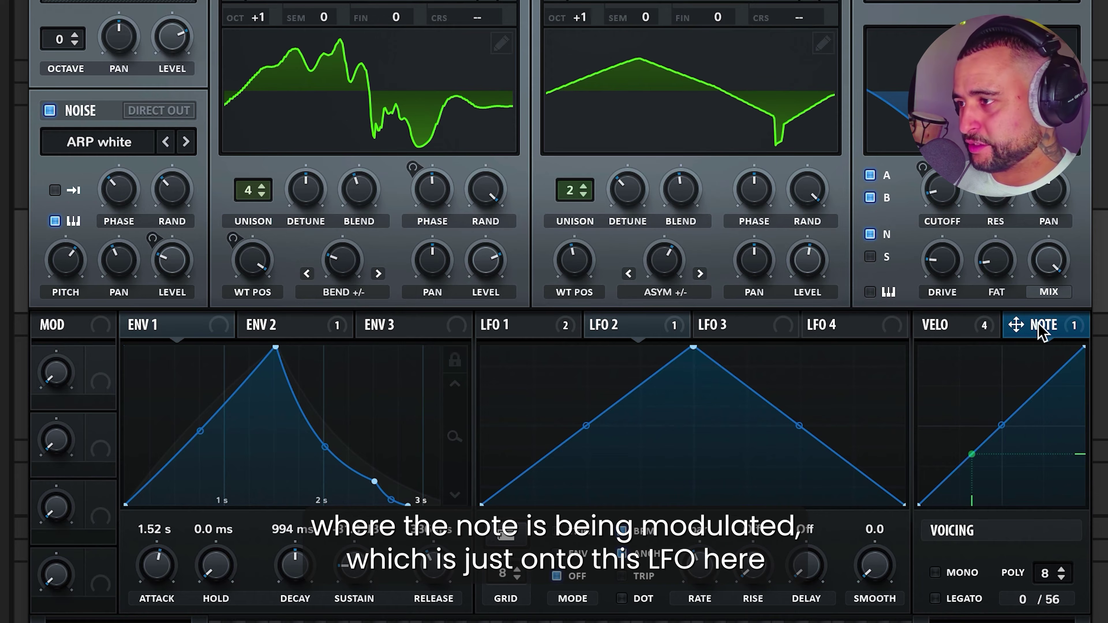
left_click(524, 331)
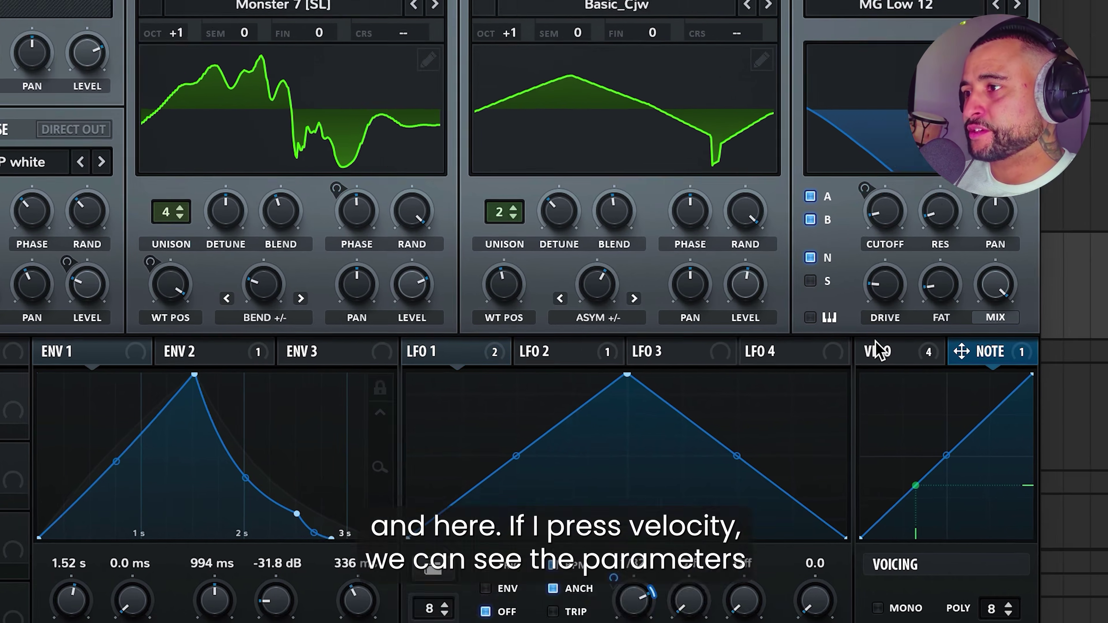
left_click(938, 325)
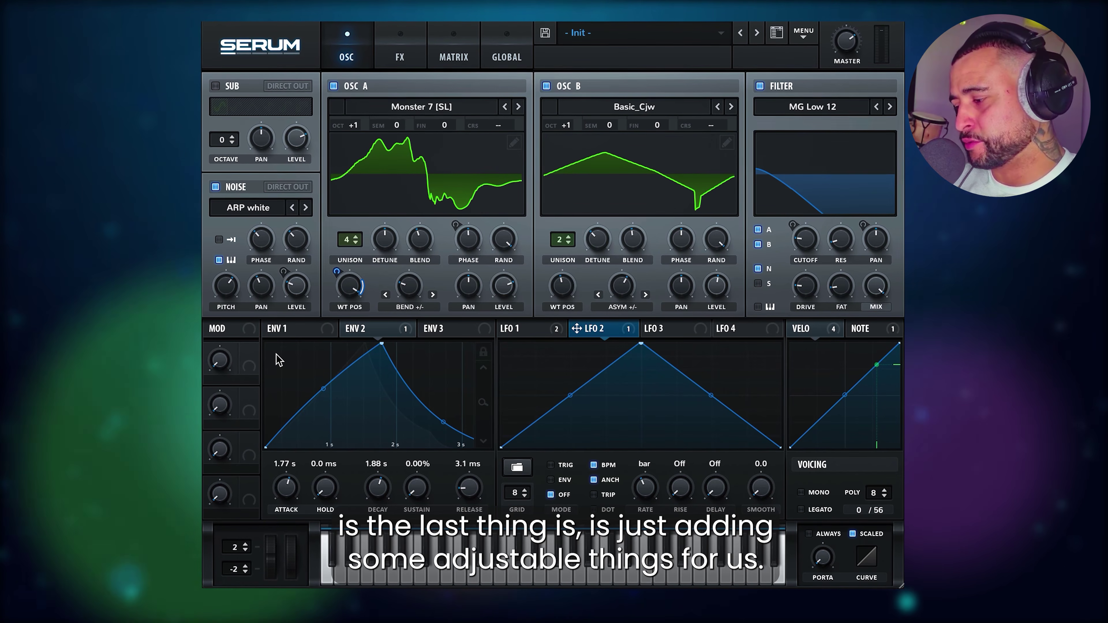
Assign macro 1 to the filter cutoff with an amount of about 37, rename the macro CUTOFF and try it out.
mouse_move(251, 368)
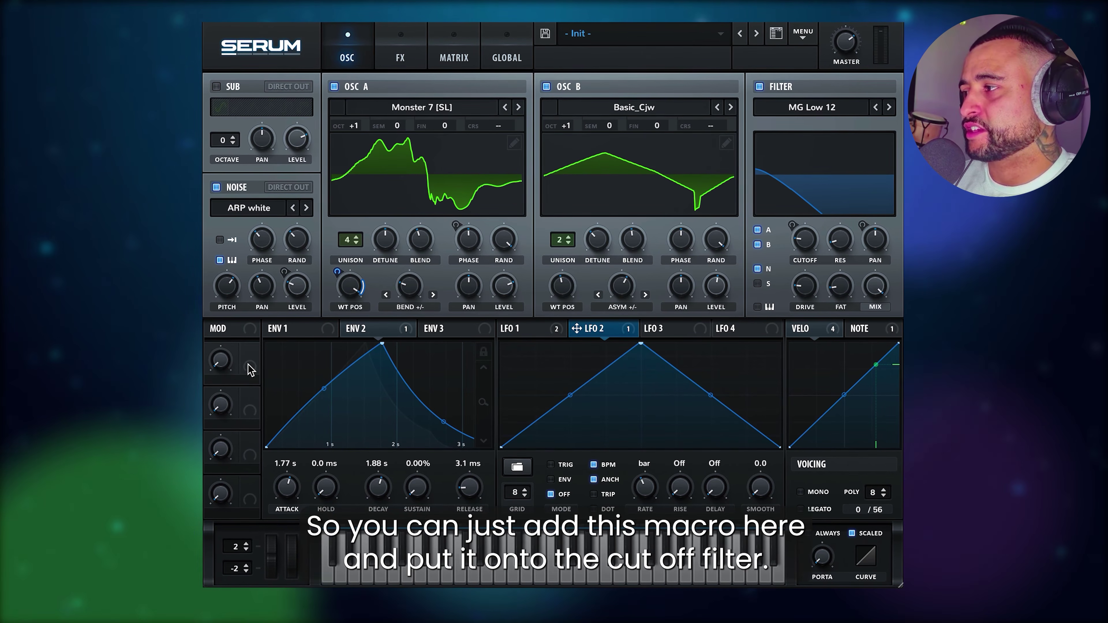
left_click_drag(251, 369, 791, 265)
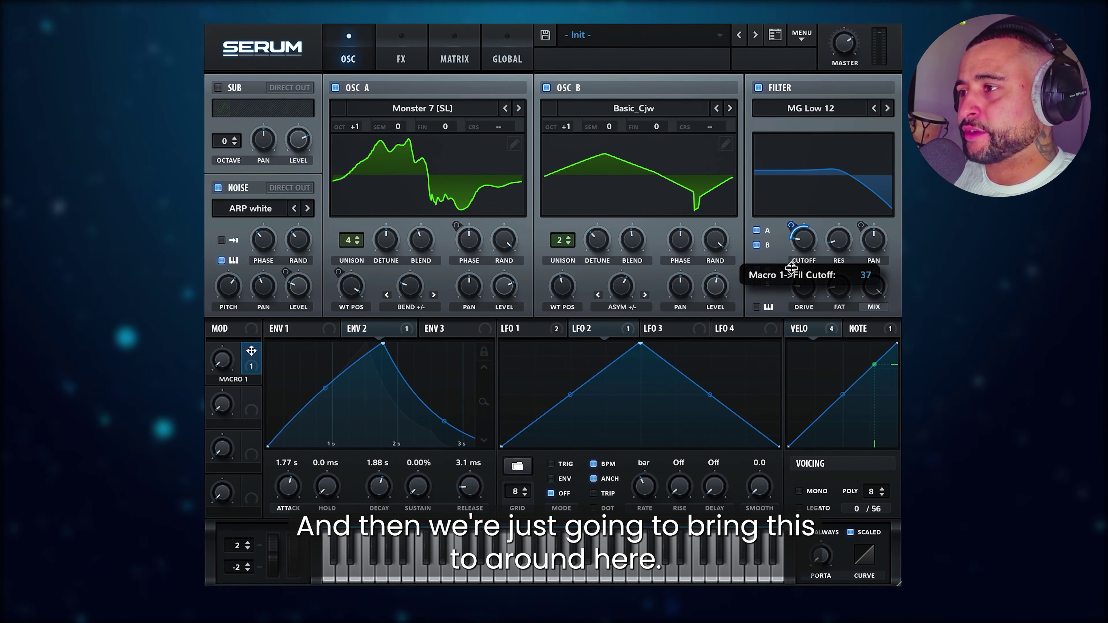
right_click(792, 259)
double_click(249, 378)
type("CUTOFF")
key("Return")
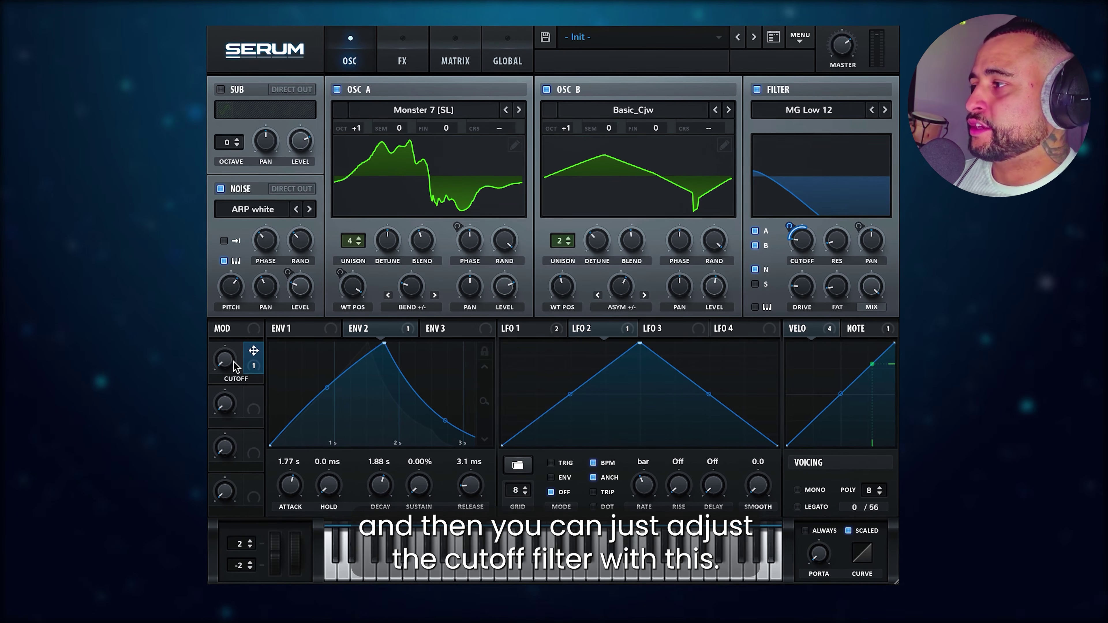
mouse_move(234, 363)
mouse_move(234, 360)
left_mouse_down()
mouse_move(239, 319)
mouse_move(238, 363)
left_mouse_up()
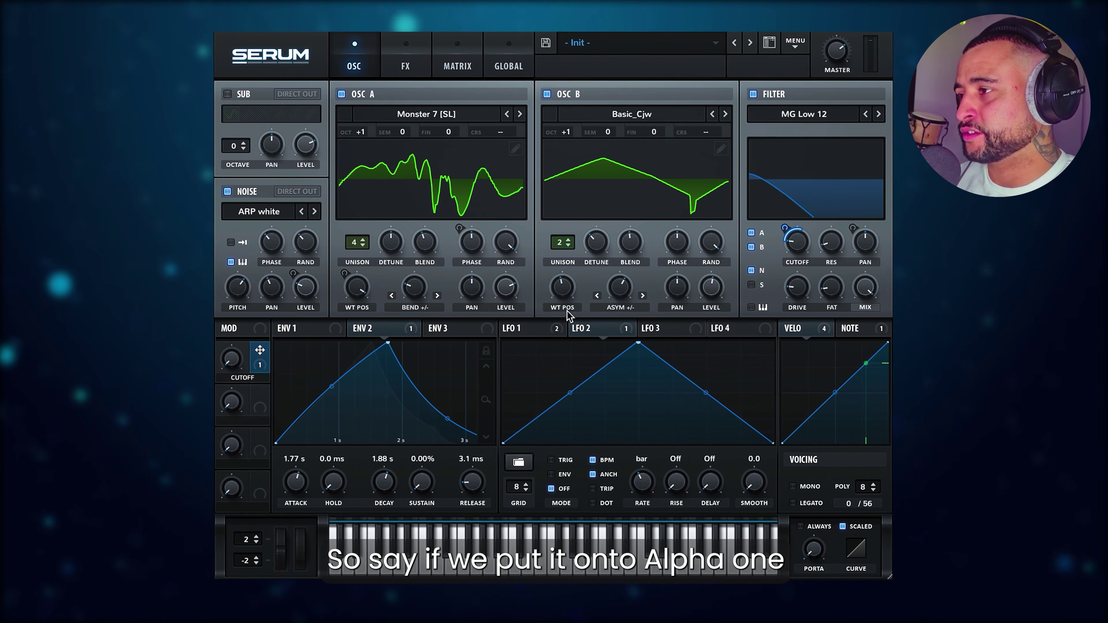
Try the CUTOFF macro on LFO 1's rate with the amount in both directions, and remove that assignment again.
left_click_drag(509, 329, 244, 364)
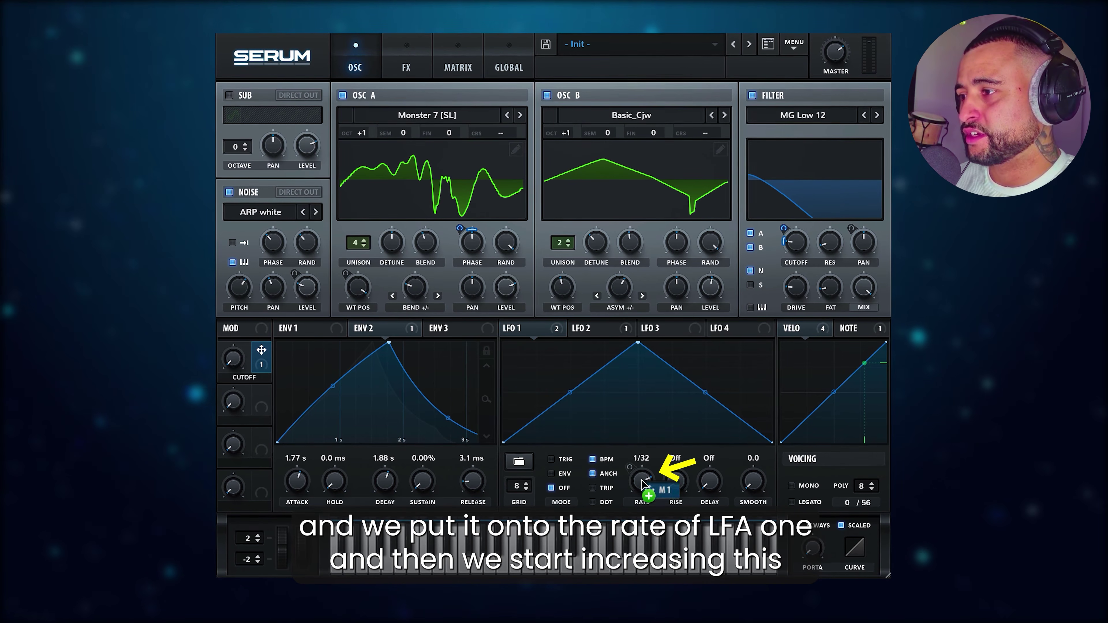
mouse_move(233, 358)
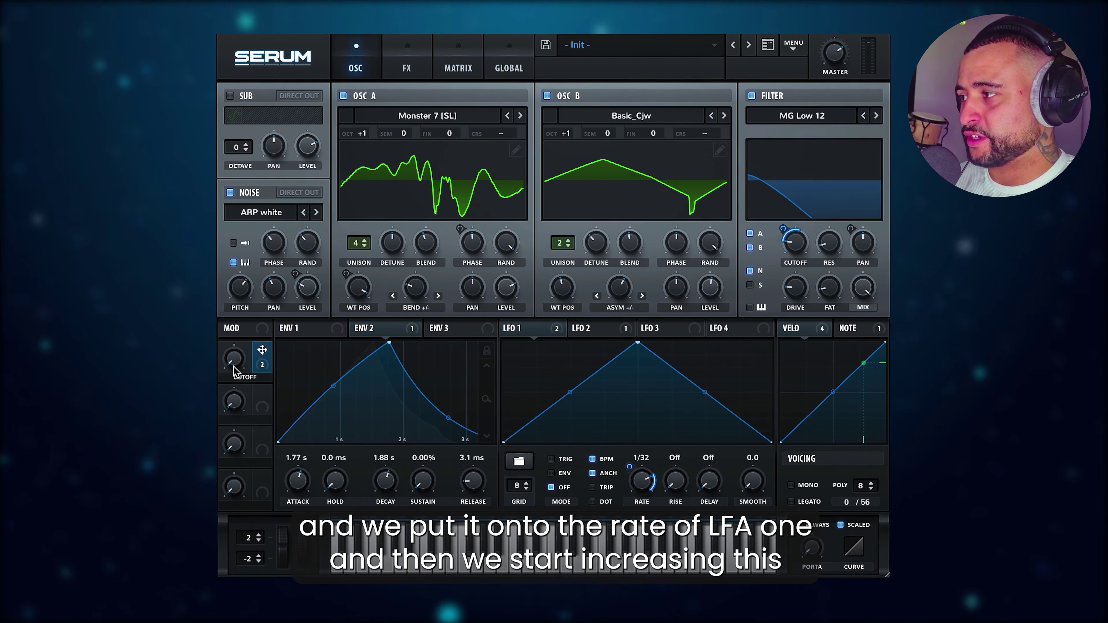
left_click_drag(233, 358, 225, 288)
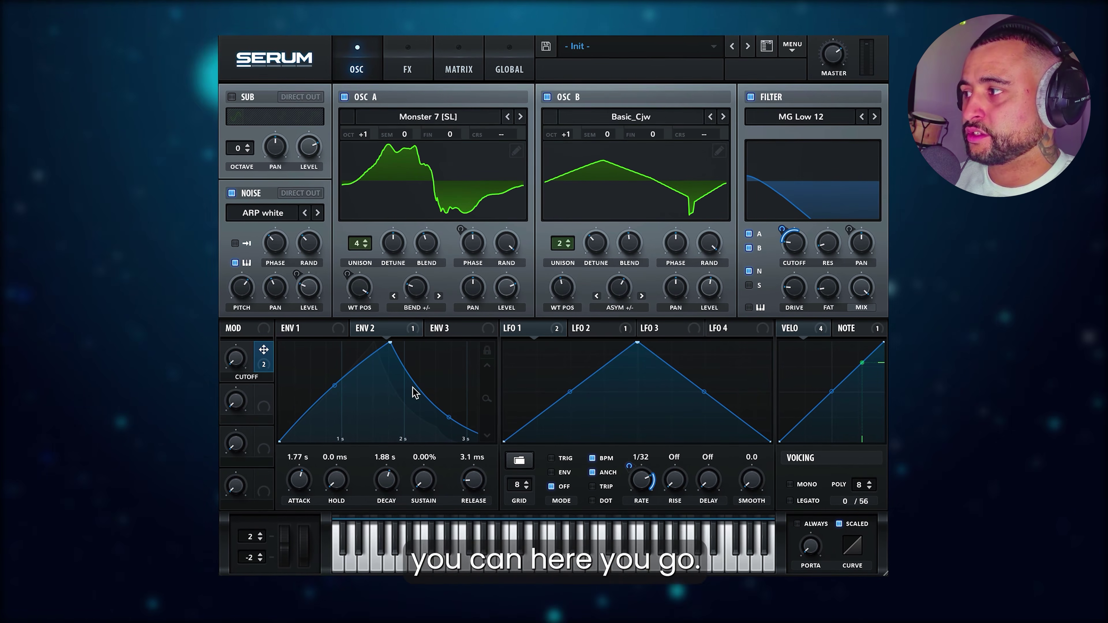
left_click_drag(625, 471, 631, 515)
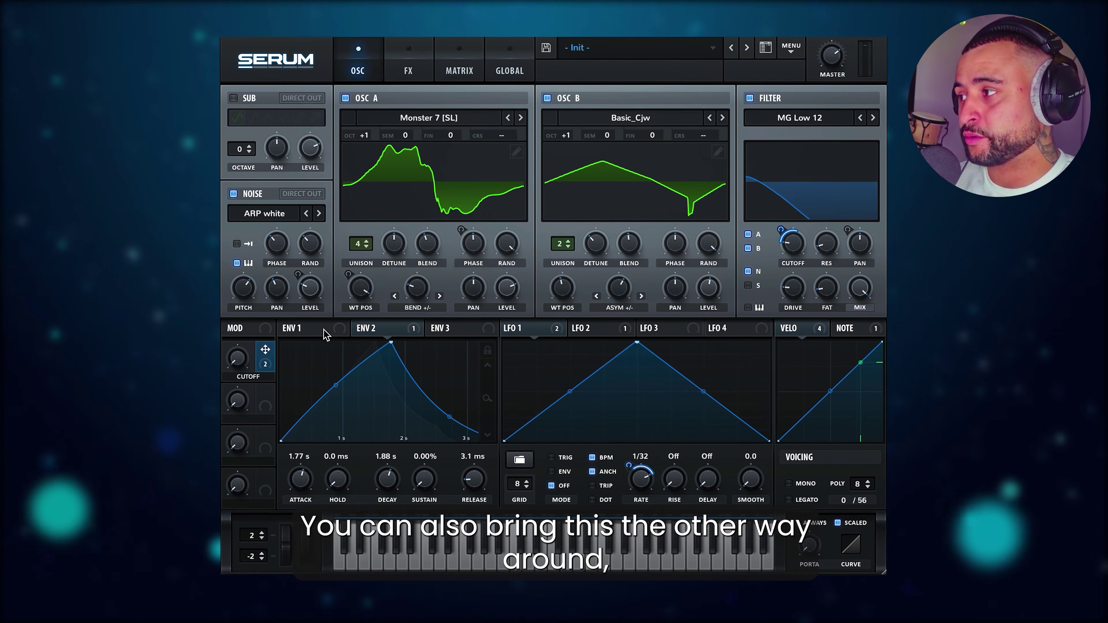
mouse_move(239, 347)
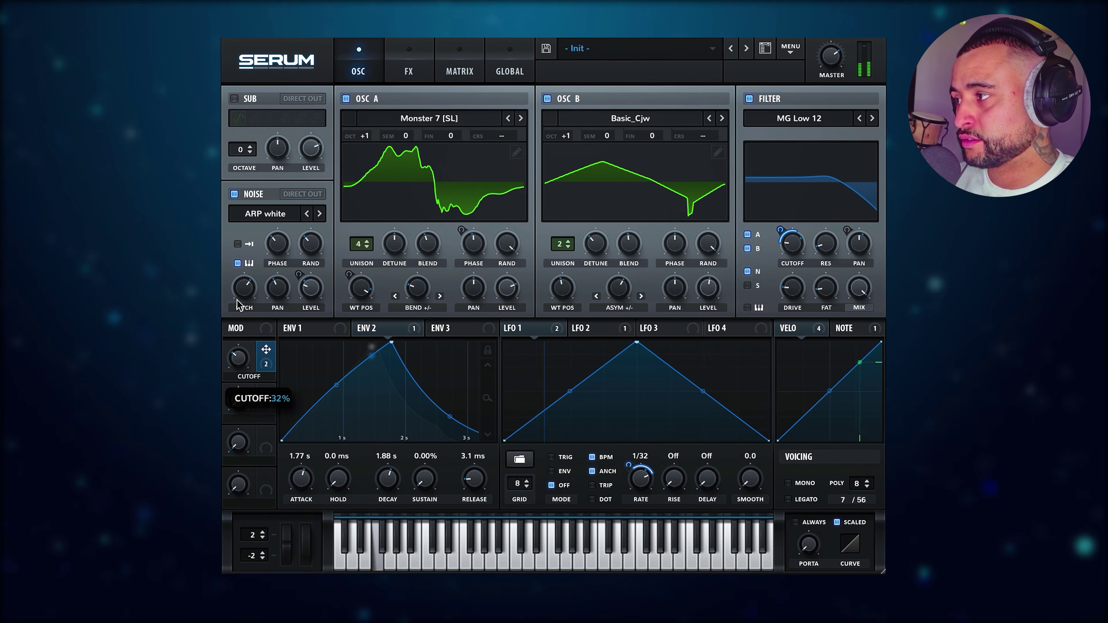
left_click_drag(239, 347, 236, 277)
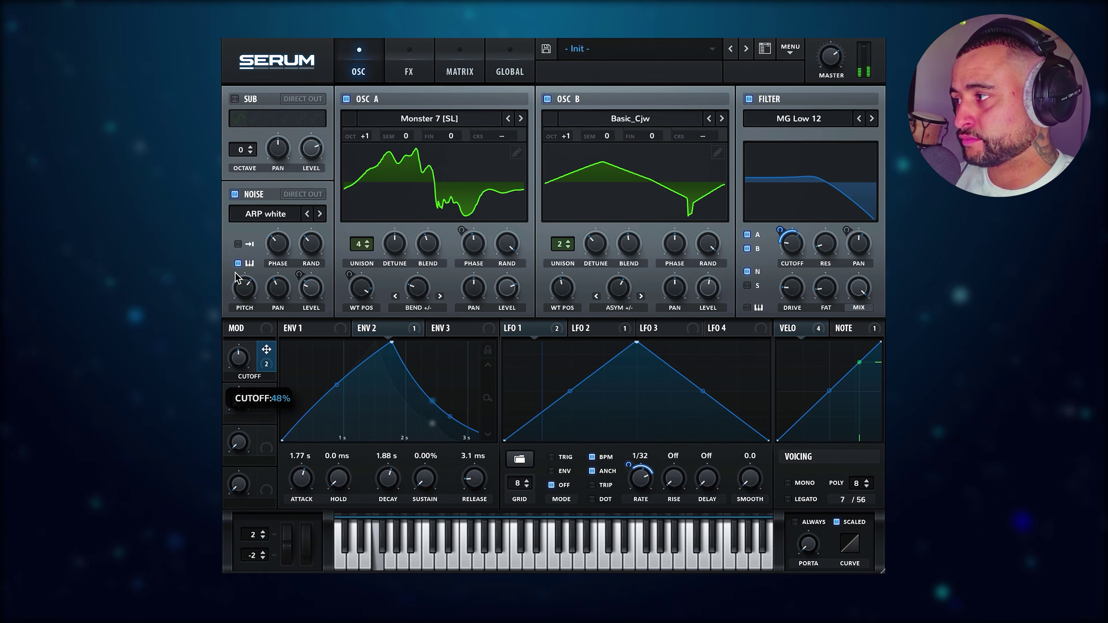
right_click(629, 465)
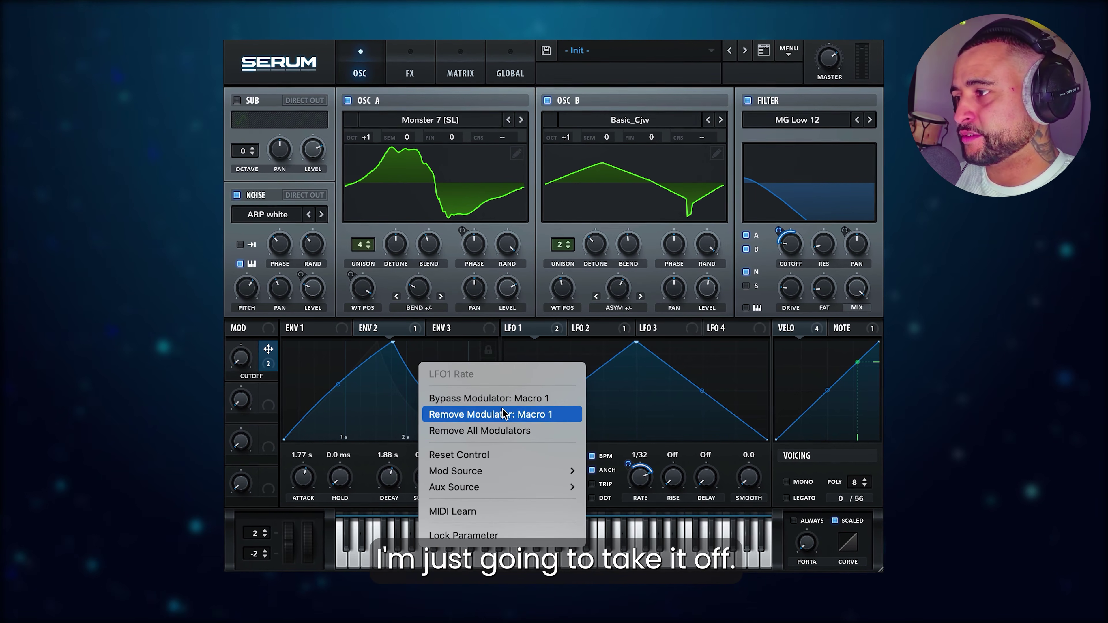
left_click(504, 417)
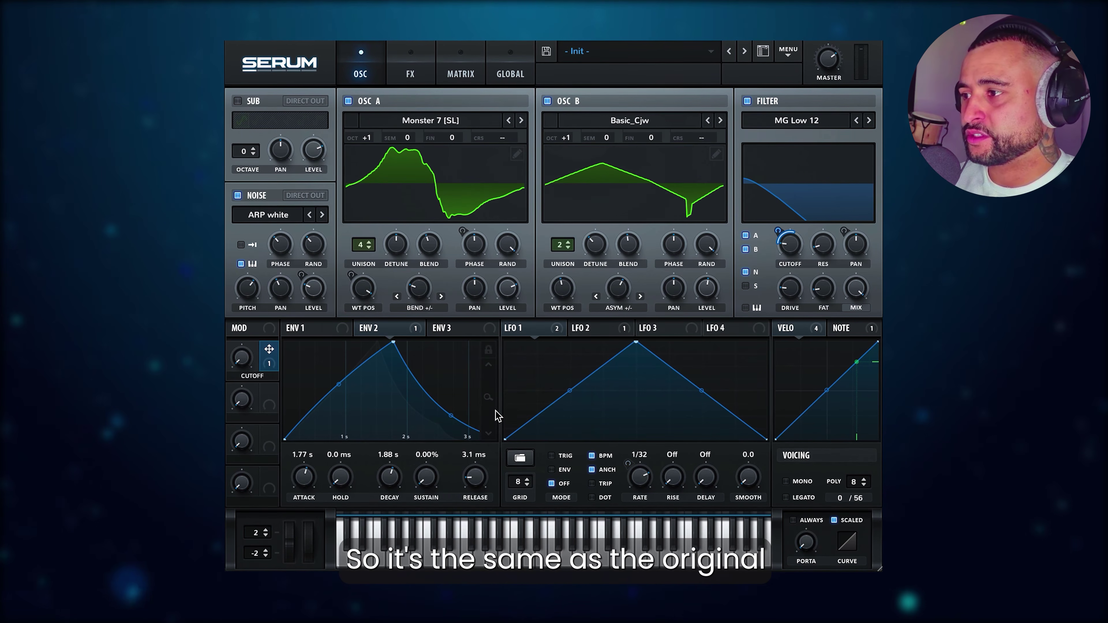
Turn the CUTOFF macro up partway to open the filter.
left_click_drag(244, 360, 244, 301)
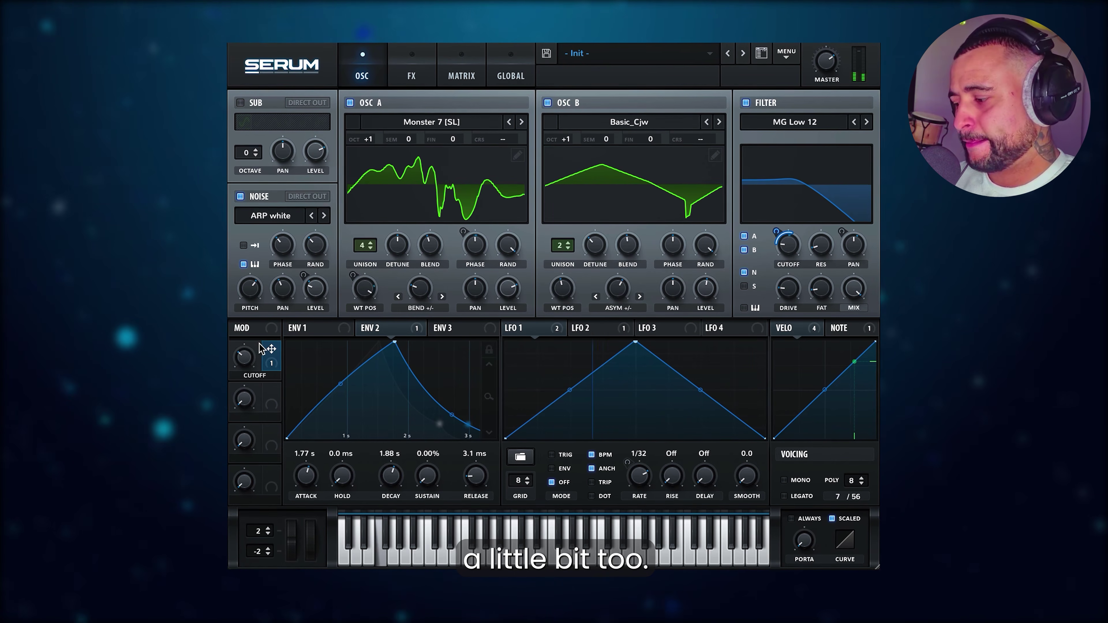